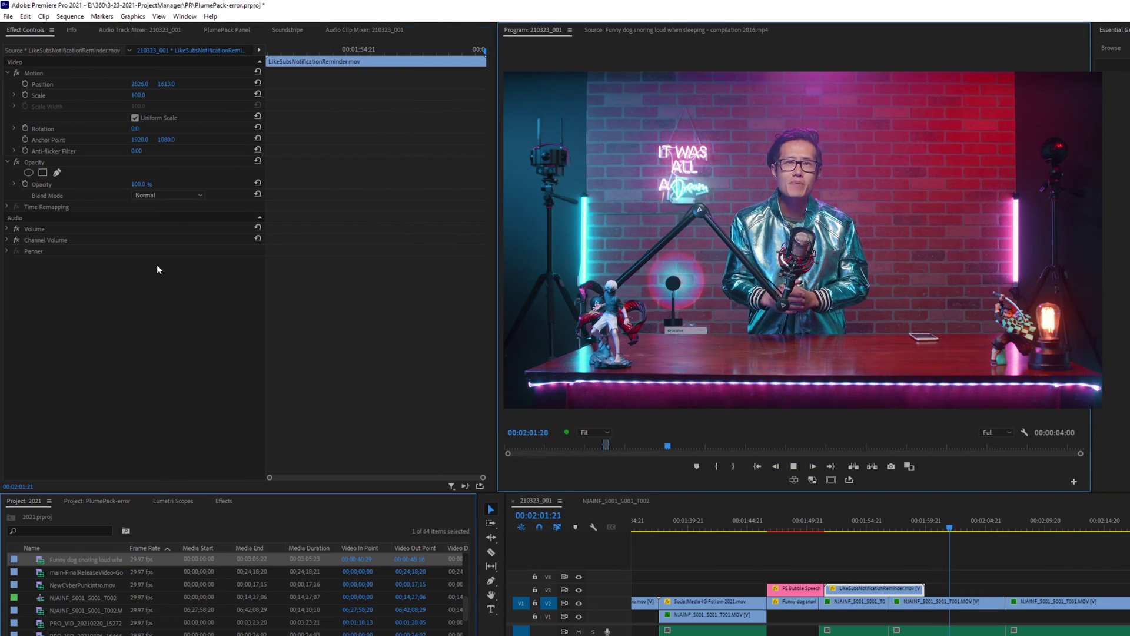
# - Open Project Manager to review its collect-files settings and the 314 GB versus 468 GB estimate
pyautogui.click(8, 16)
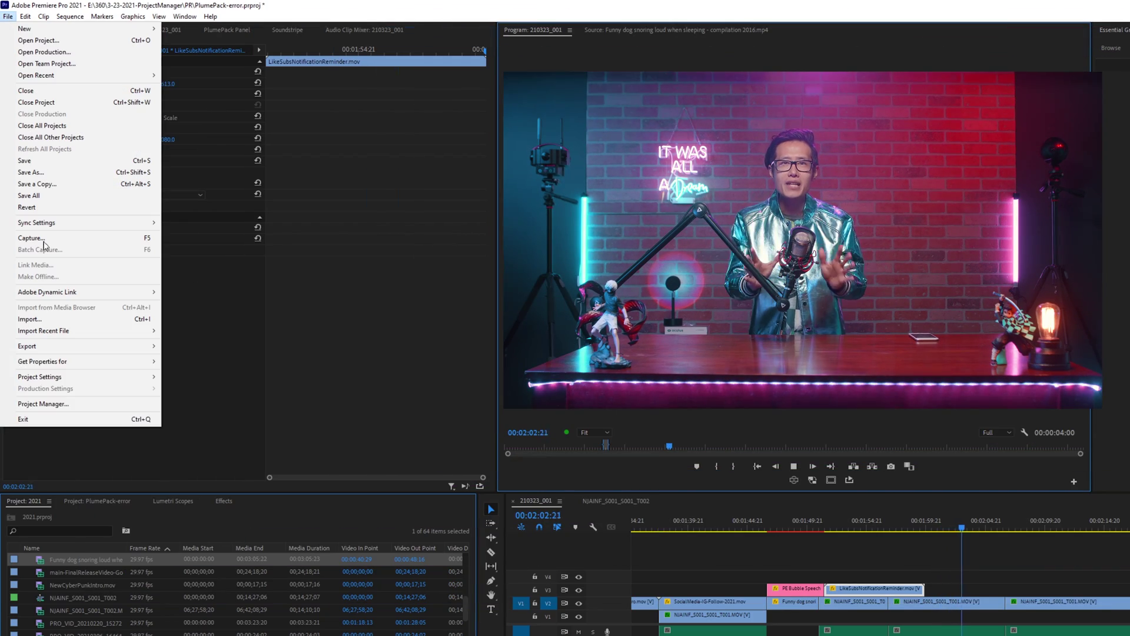
pyautogui.click(46, 404)
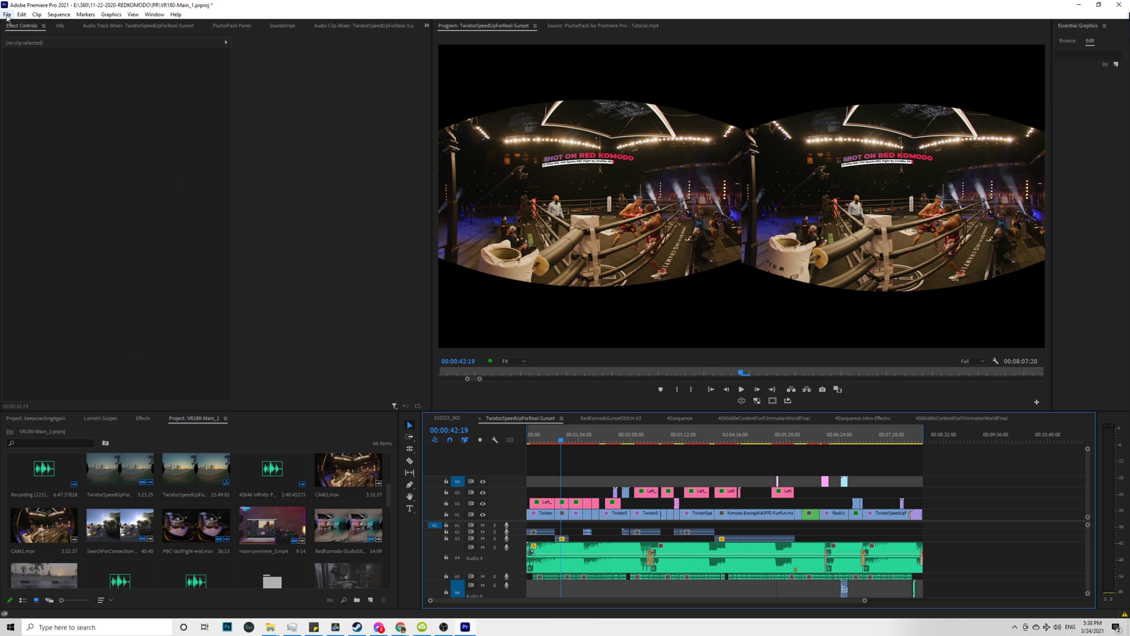
pyautogui.click(8, 15)
# - Check the Project Manager's 314.36 GB estimate, then cancel without consolidating
pyautogui.click(41, 338)
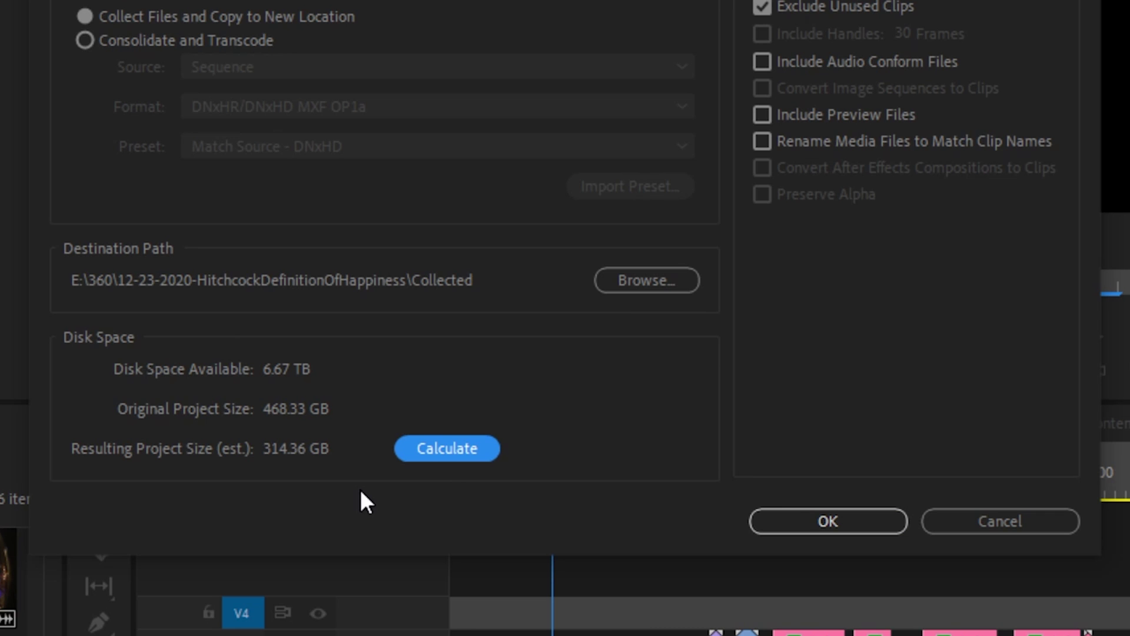
pyautogui.click(1027, 512)
pyautogui.scroll(-2, 429, 295)
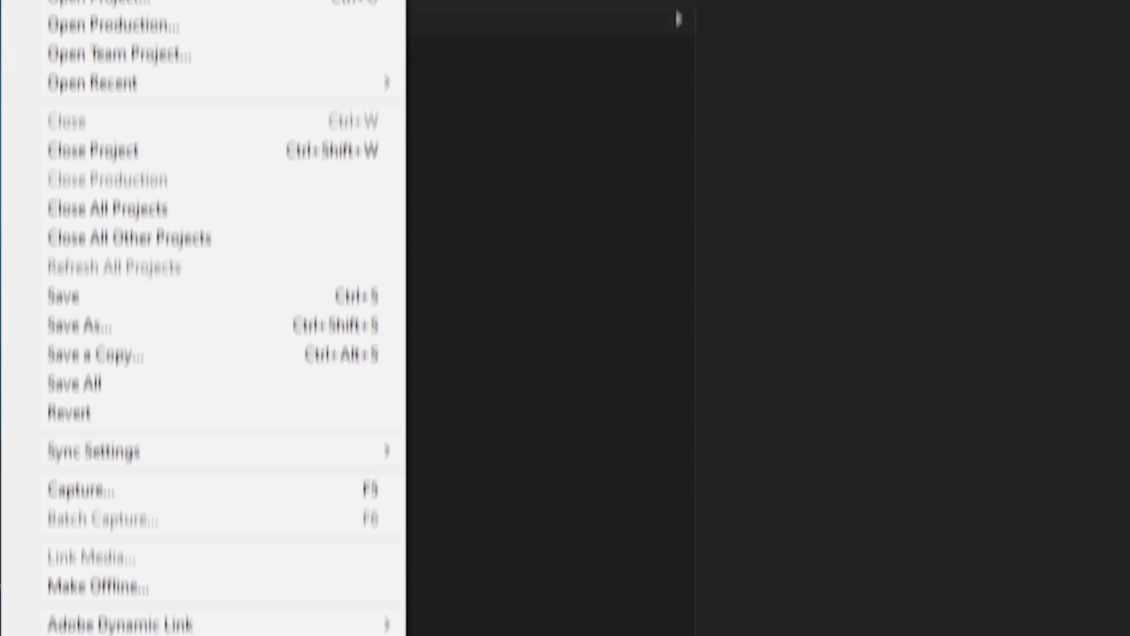
# - Open Project Manager for the tutorial project before consolidating it with PlumePack
pyautogui.click(119, 582)
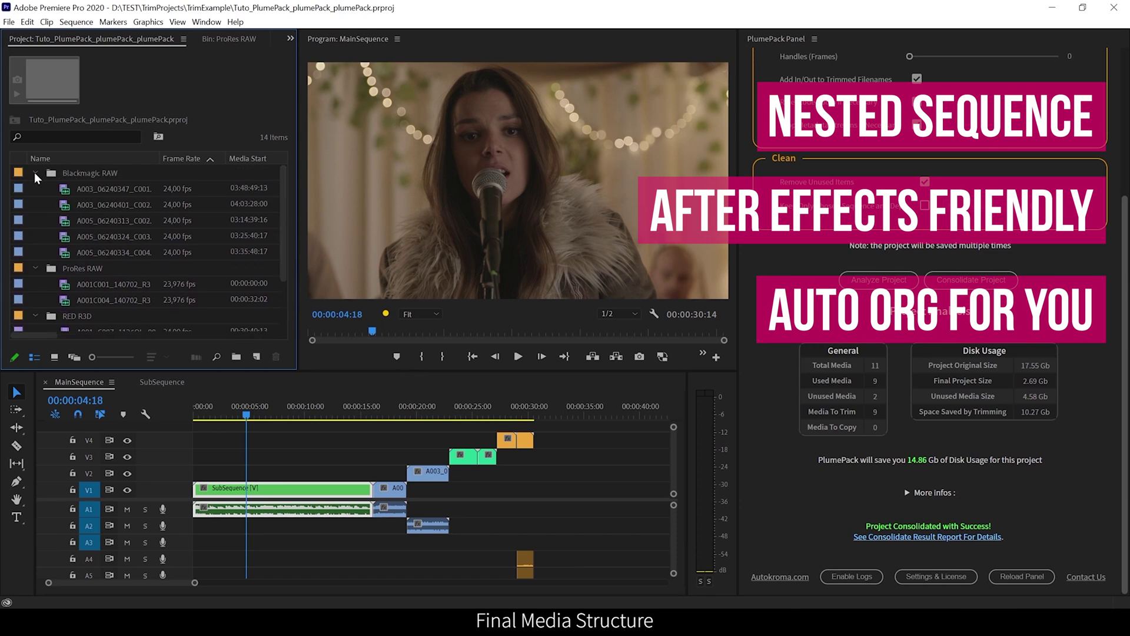
# - Collapse the camera-format bins and expand the Blackmagic RAW bin to show its clips
pyautogui.click(36, 173)
pyautogui.click(36, 206)
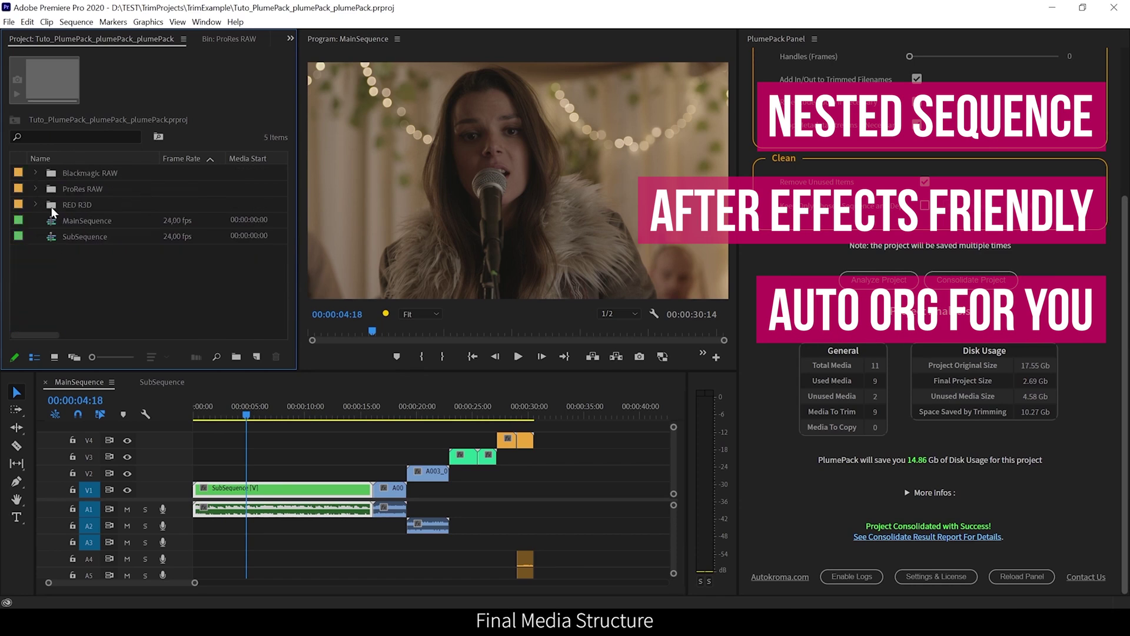
pyautogui.click(36, 173)
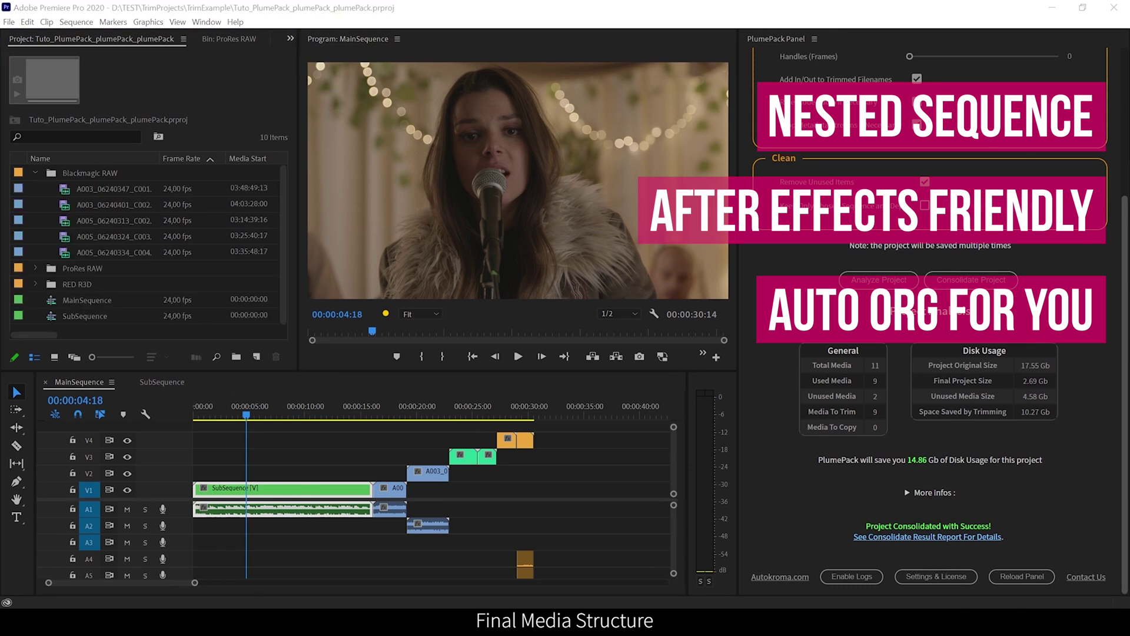
# - Inspect the Blackmagic RAW media folder on disk and set the trim handles to about 22 frames
pyautogui.hotkey('alt', 'Tab')
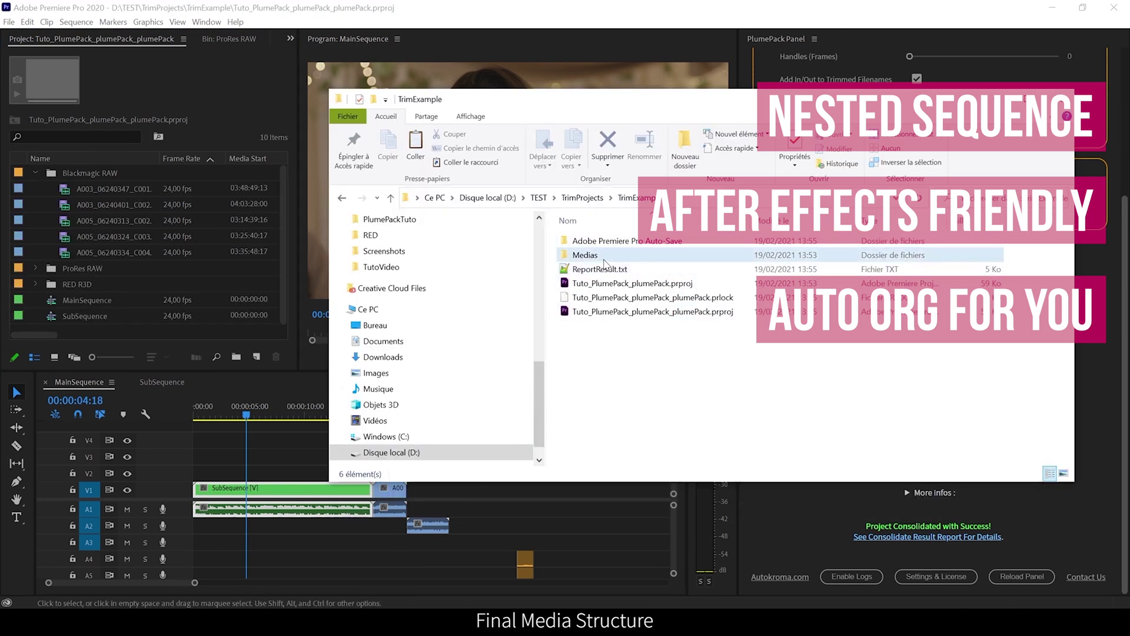
pyautogui.doubleClick(585, 254)
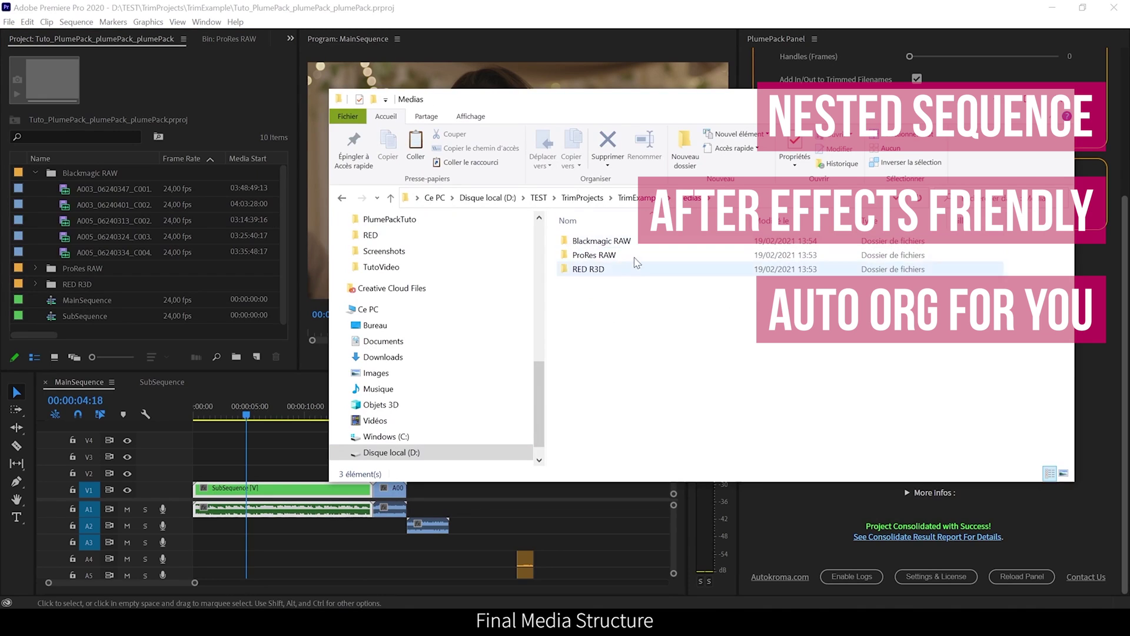
pyautogui.doubleClick(600, 241)
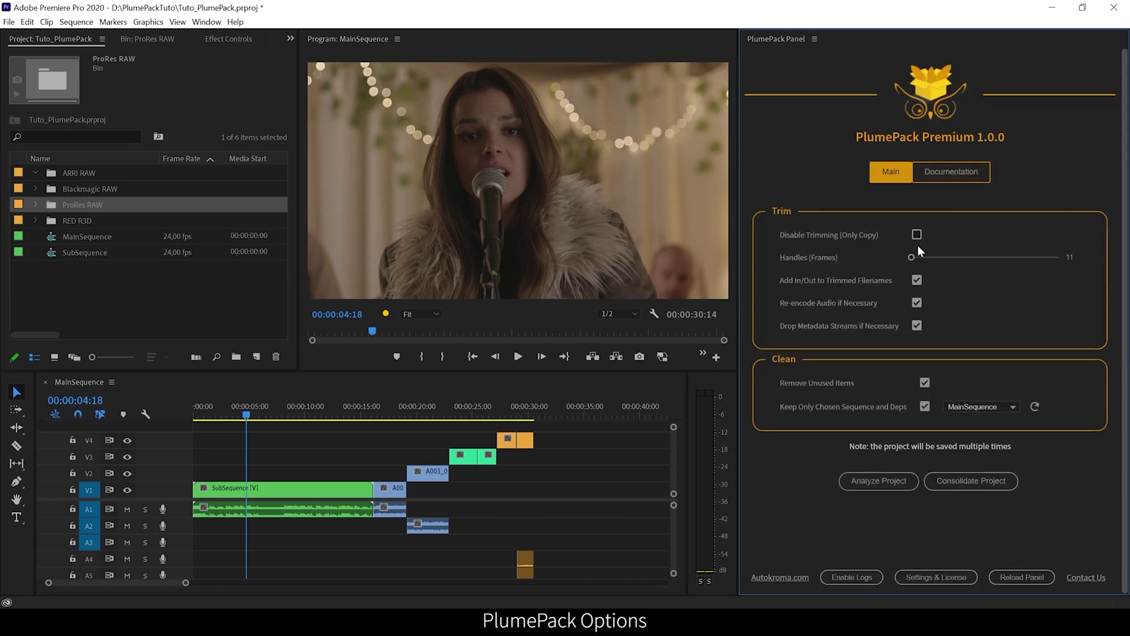
pyautogui.moveTo(911, 257); pyautogui.dragTo(1044, 257)
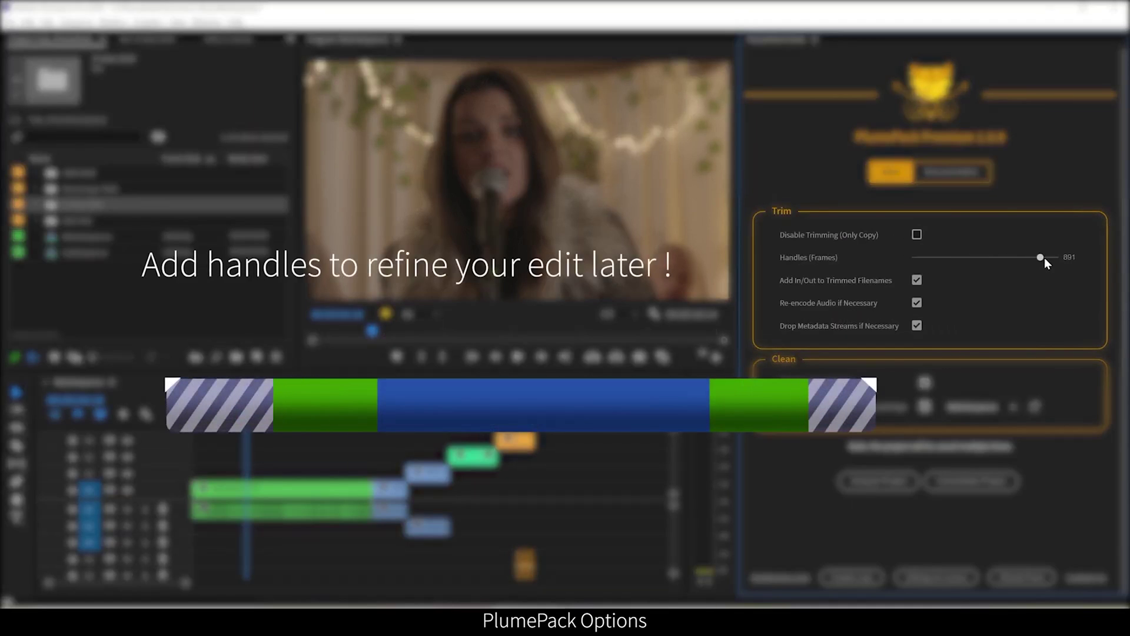
pyautogui.moveTo(971, 257); pyautogui.dragTo(913, 257)
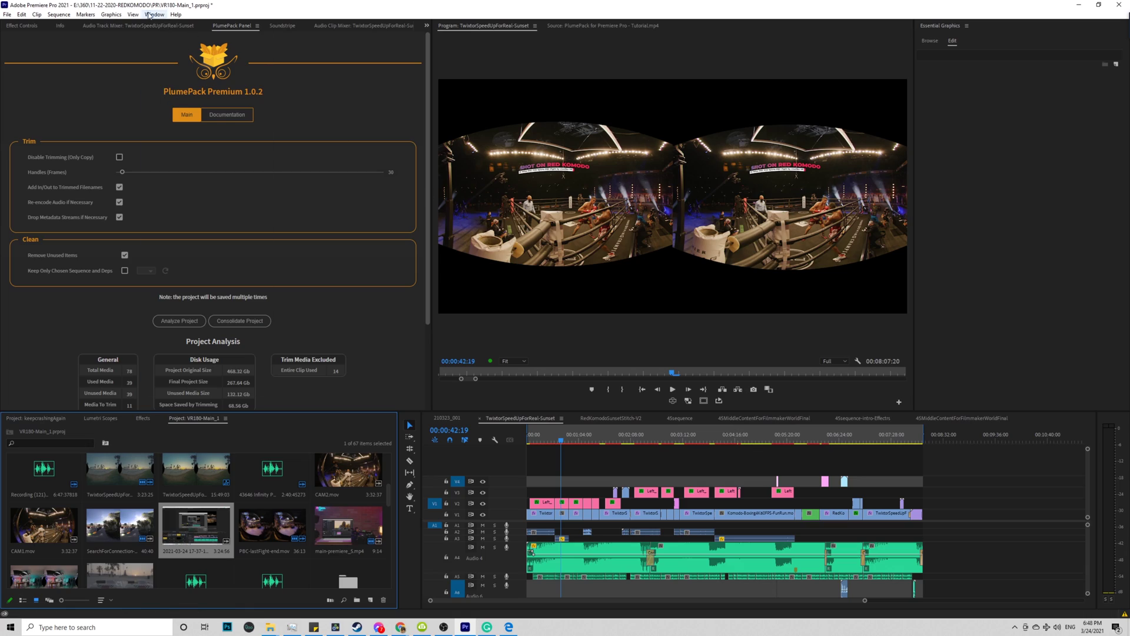
pyautogui.click(155, 15)
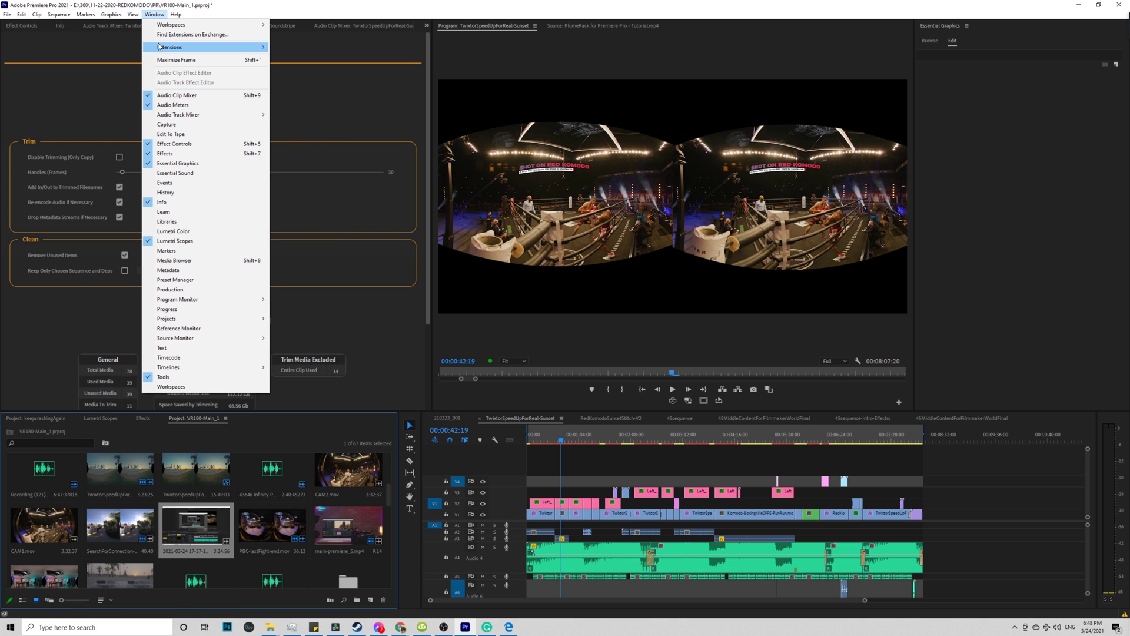
pyautogui.moveTo(203, 47)
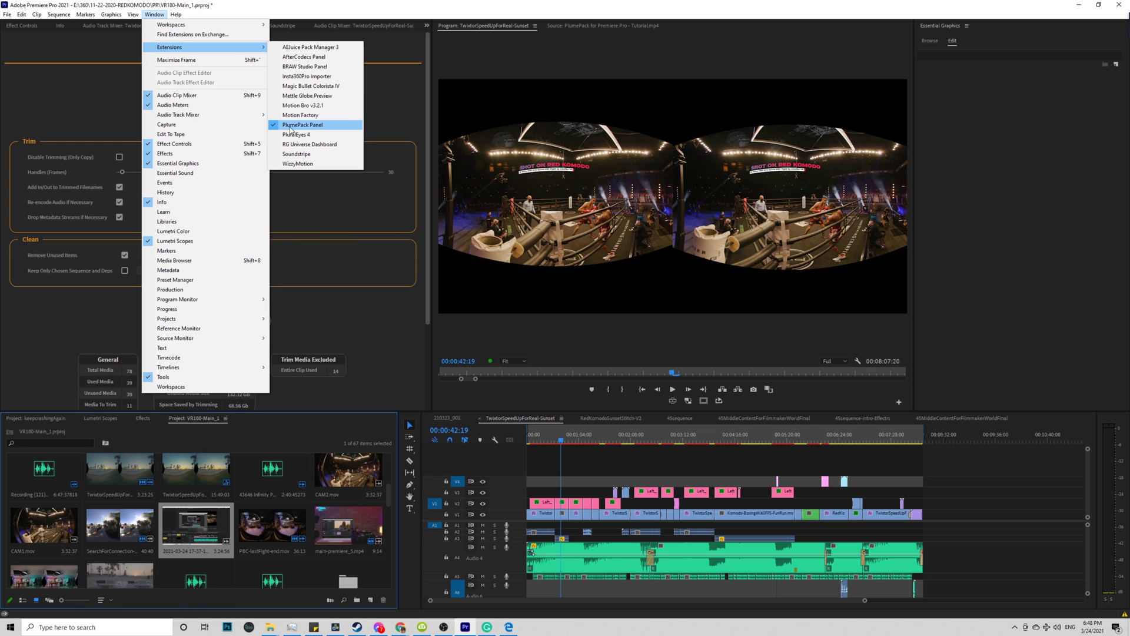
pyautogui.click(303, 124)
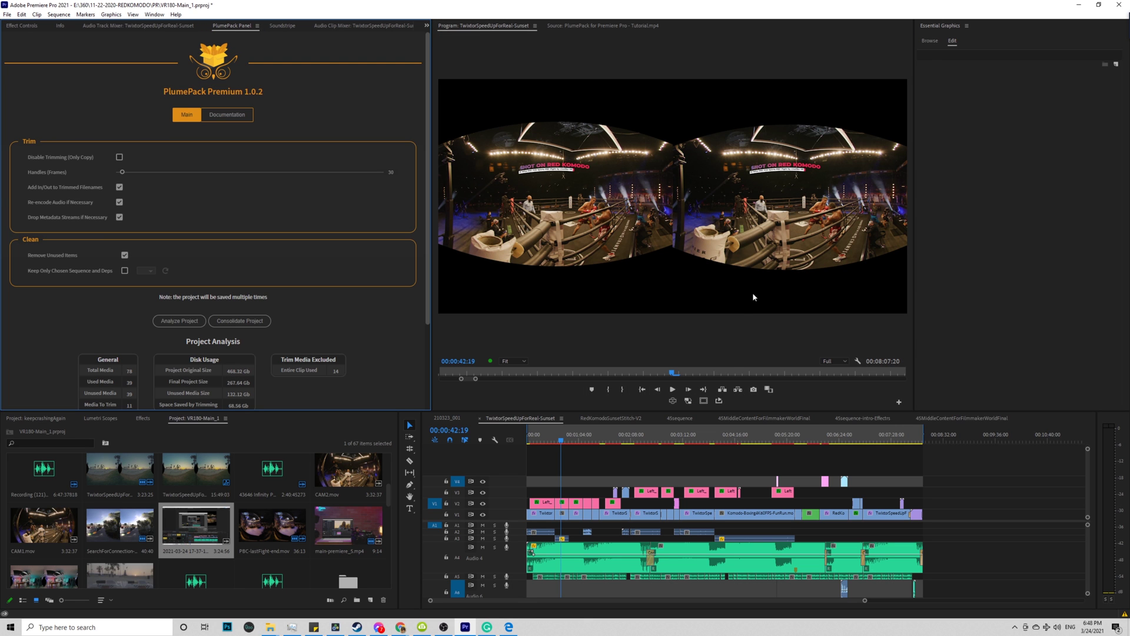
pyautogui.click(228, 114)
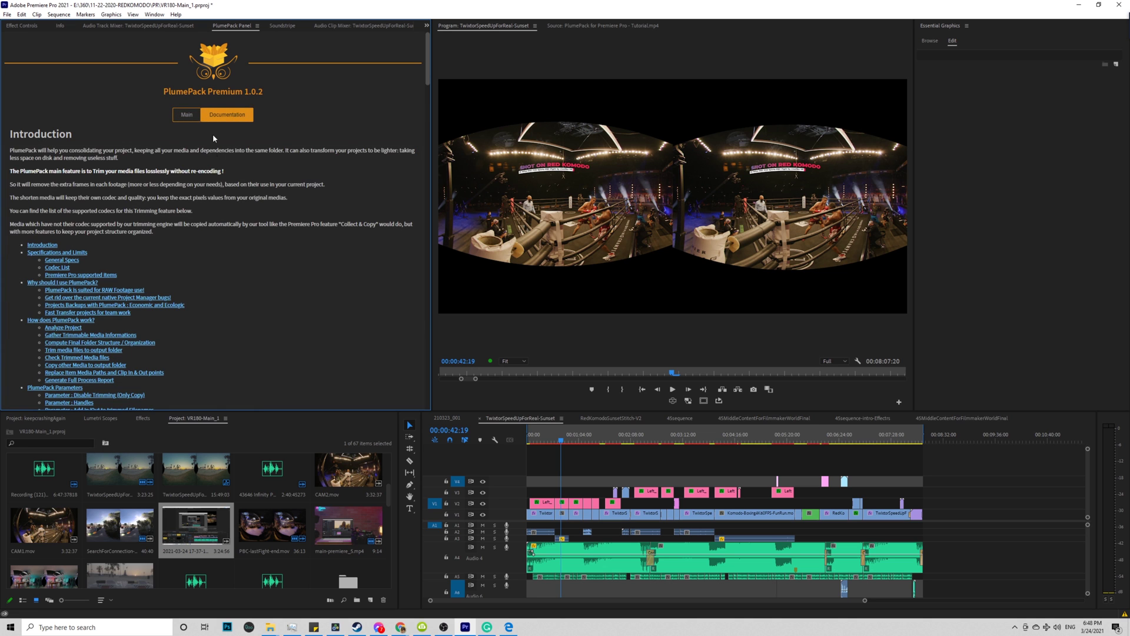
pyautogui.click(186, 114)
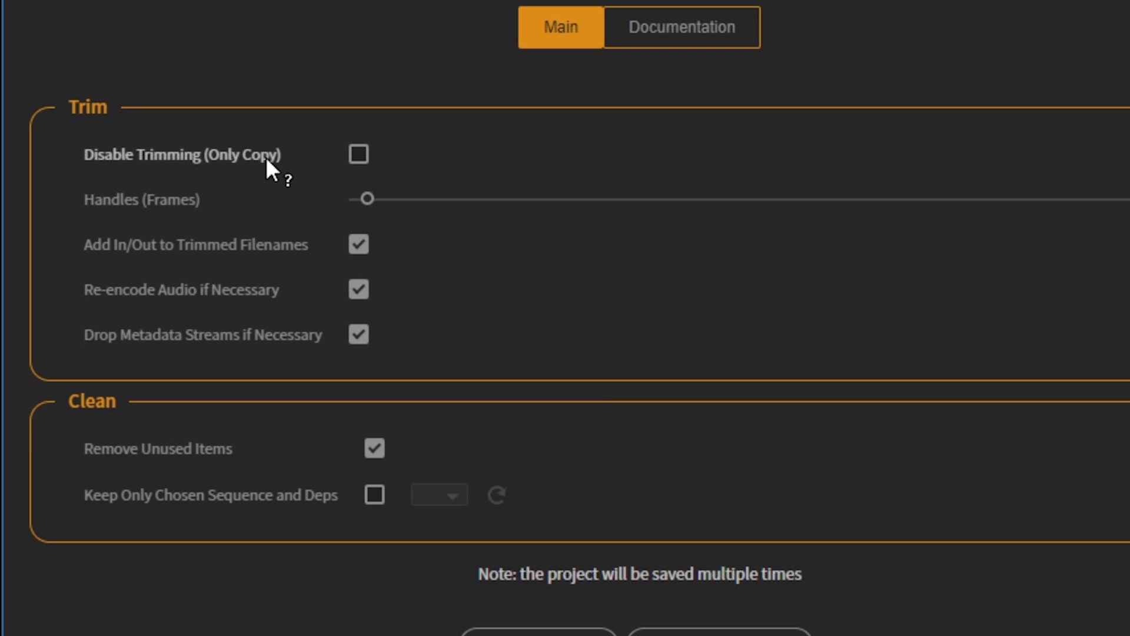
pyautogui.click(359, 156)
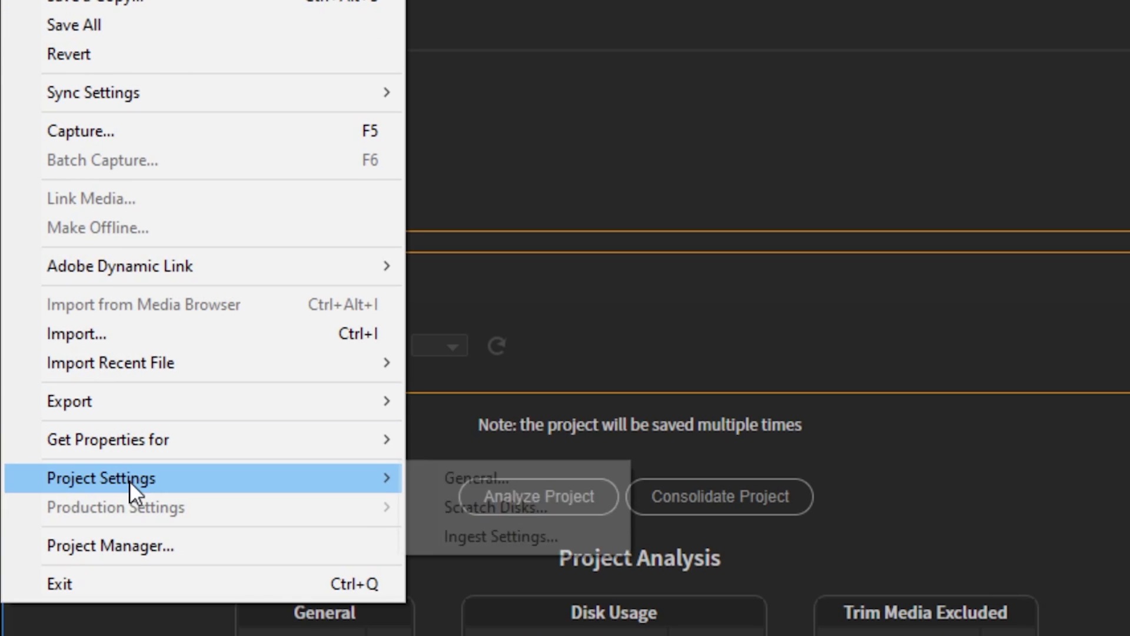
pyautogui.click(210, 542)
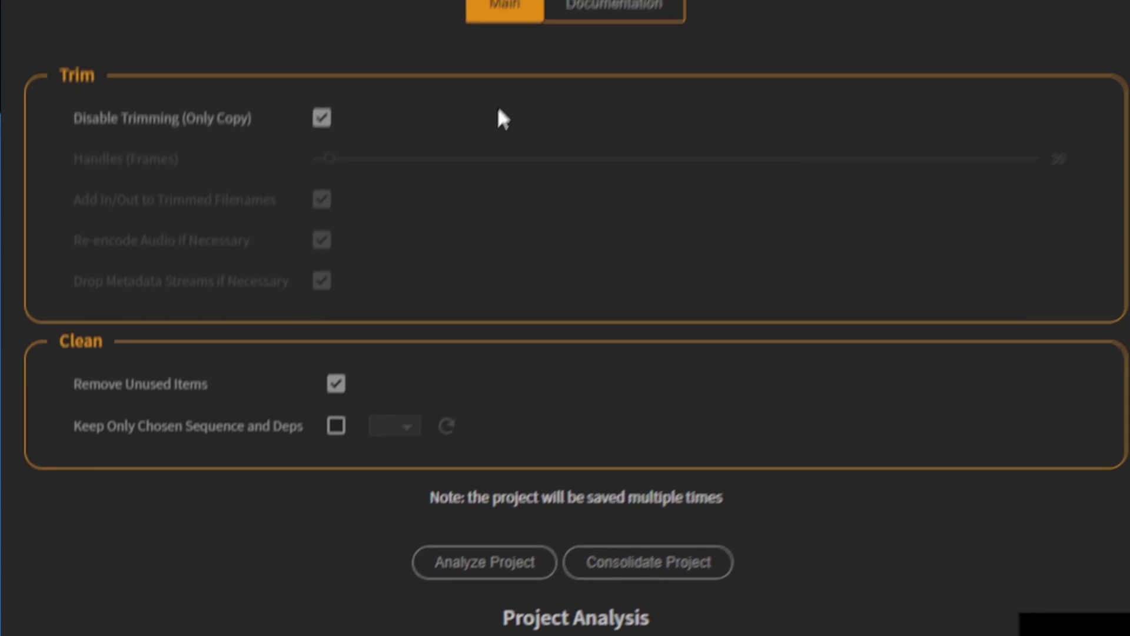
pyautogui.click(309, 163)
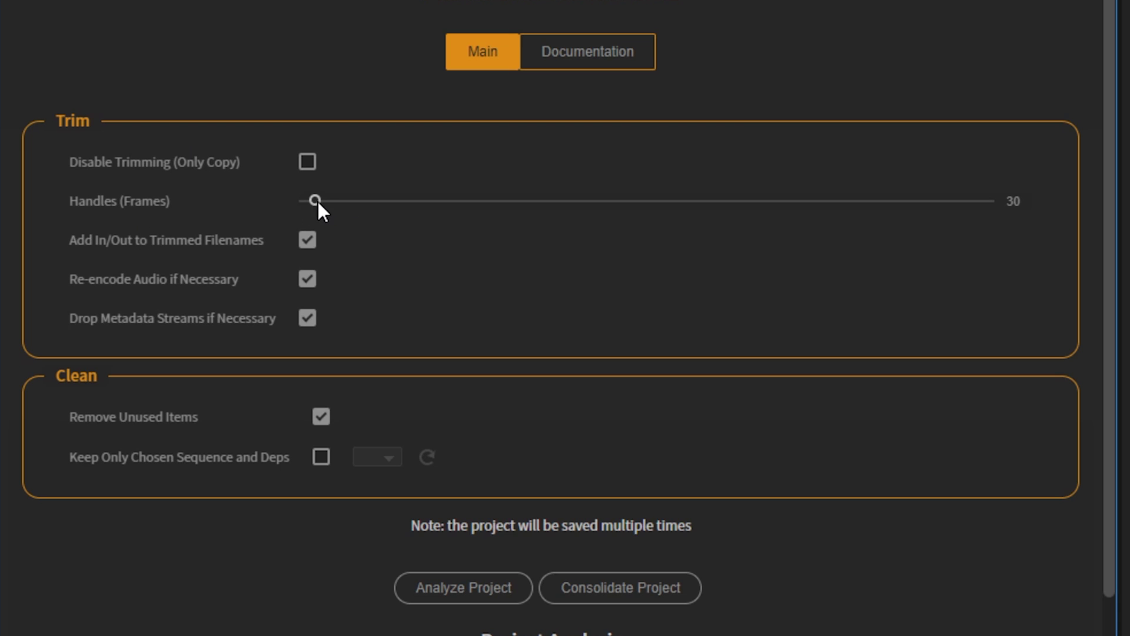
pyautogui.moveTo(312, 202)
pyautogui.mouseDown()
pyautogui.moveTo(970, 258)
pyautogui.moveTo(919, 257)
pyautogui.mouseUp()
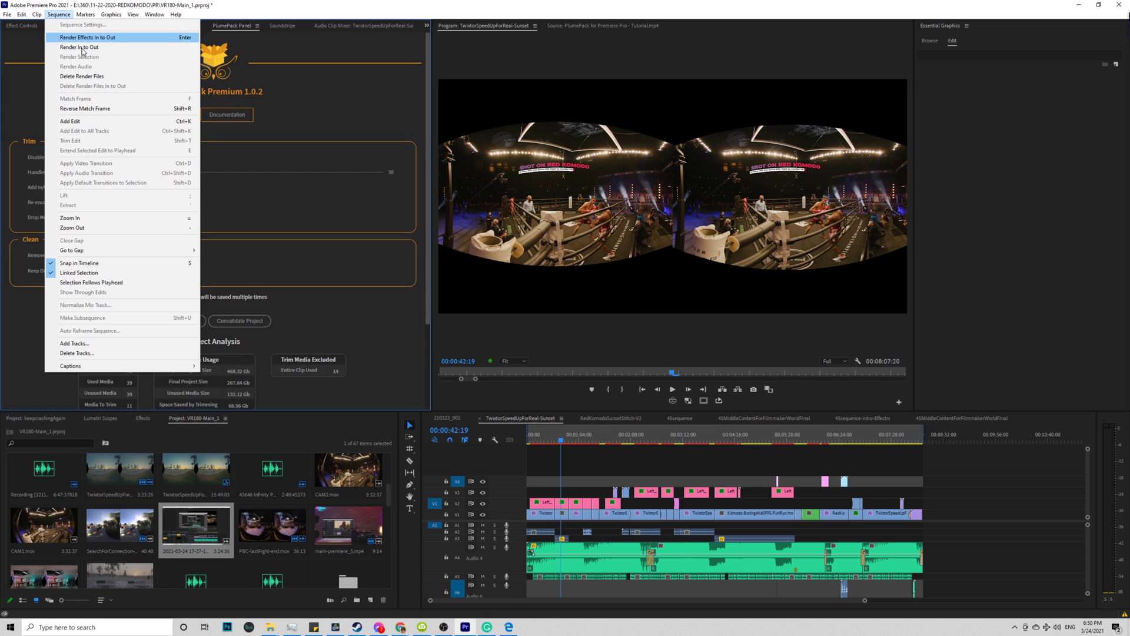
pyautogui.click(558, 486)
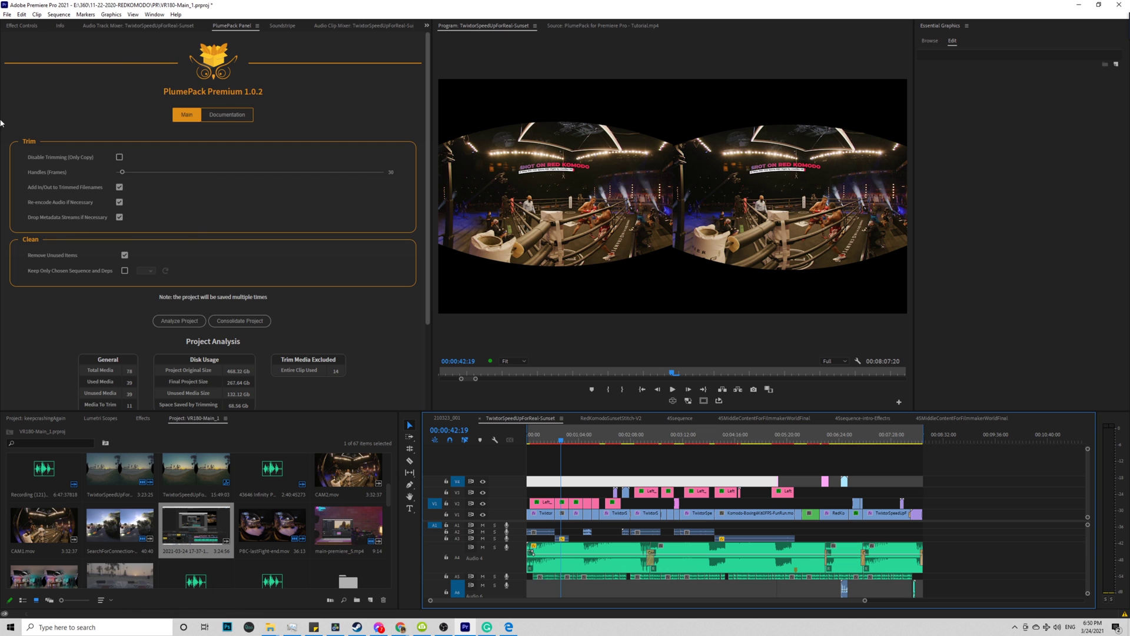
pyautogui.click(58, 14)
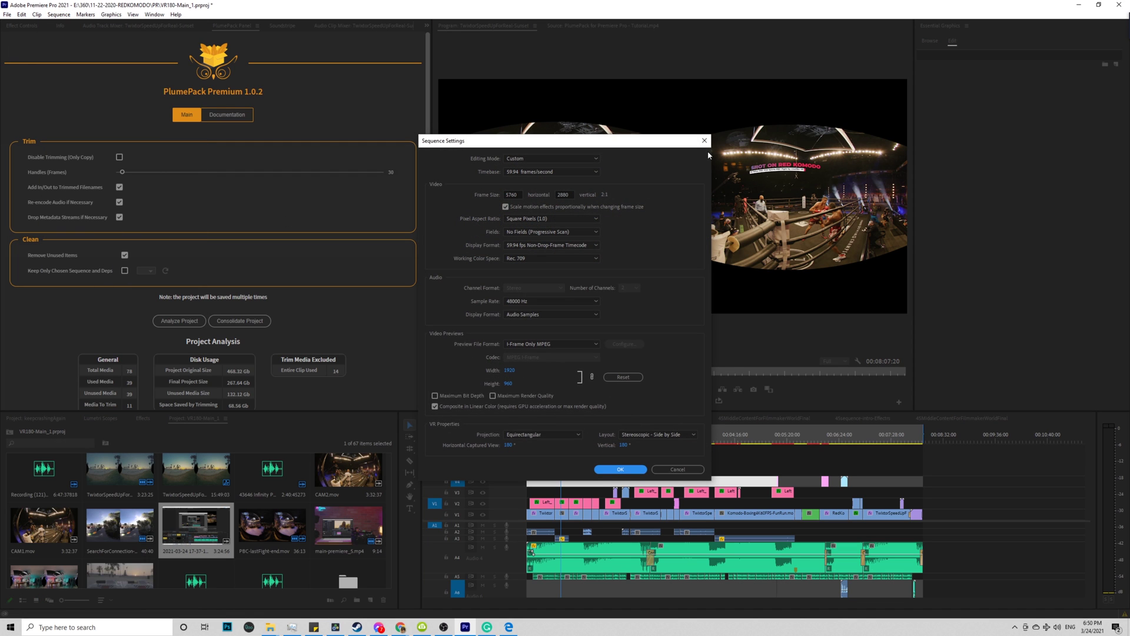
pyautogui.click(704, 141)
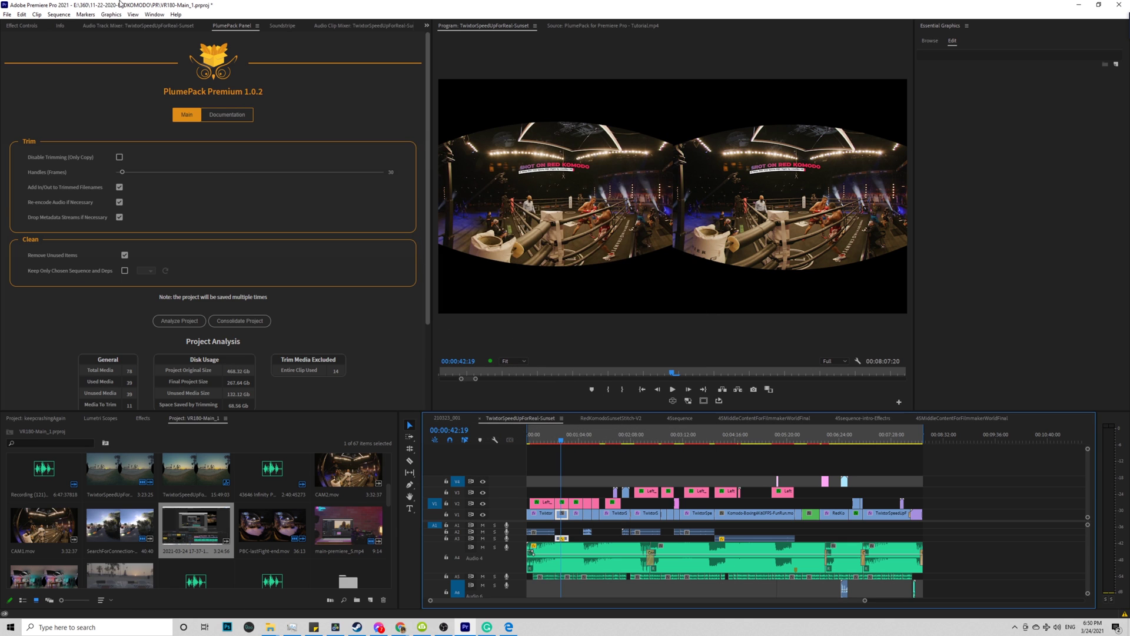
pyautogui.click(23, 26)
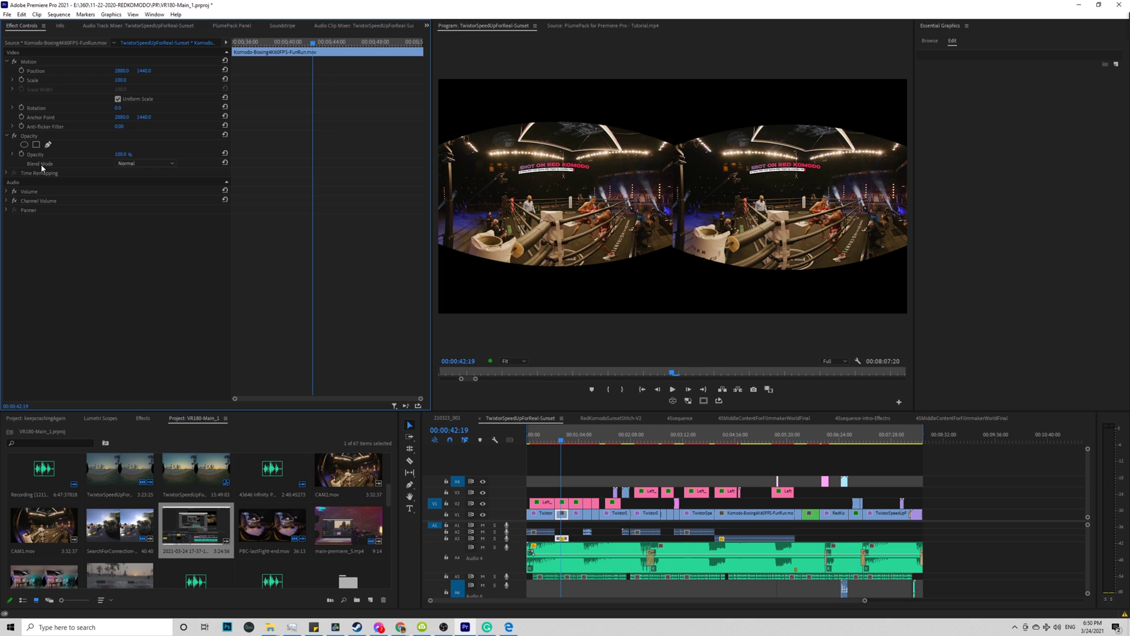
# - Apply VR Projection to the boxing clip with manual VR properties and Stereoscopic - Side by Side input
pyautogui.click(145, 419)
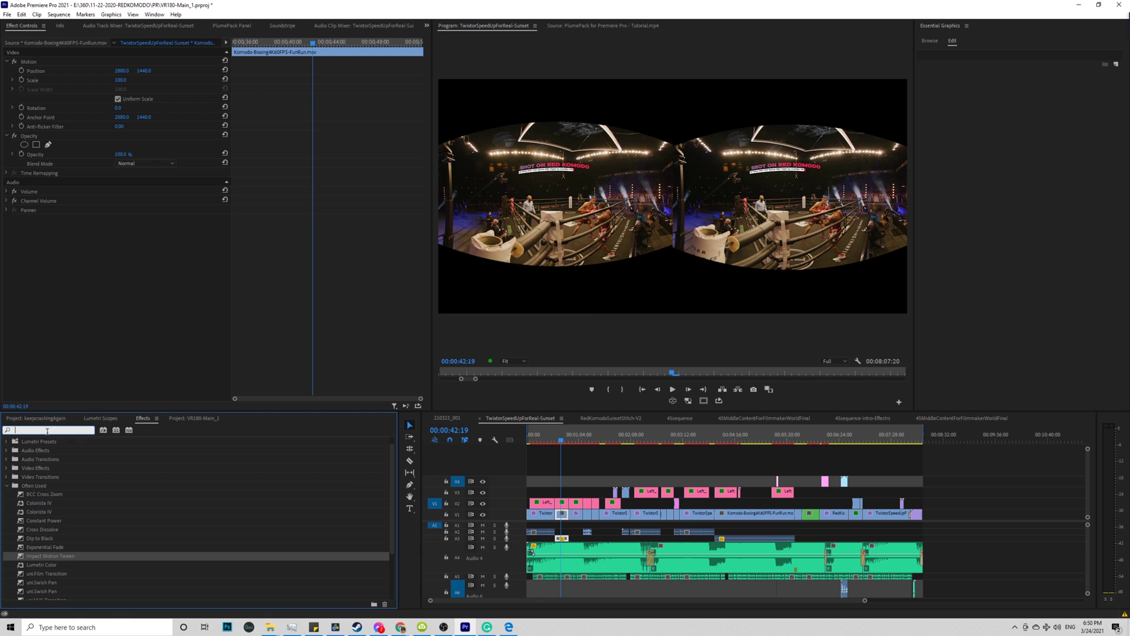
pyautogui.write('vr pro')
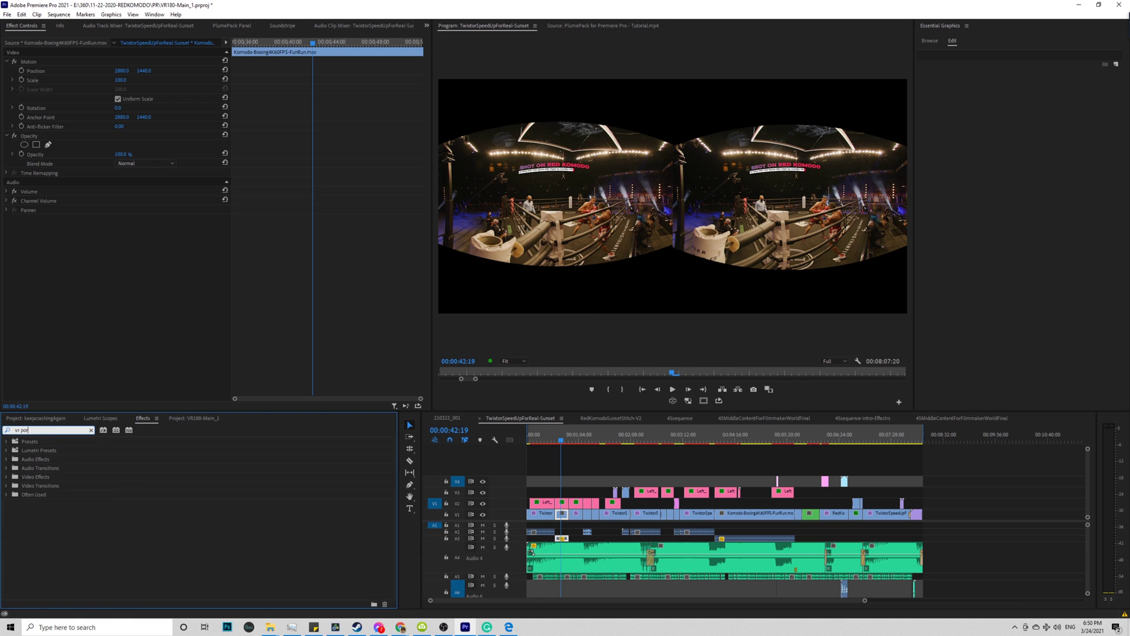
pyautogui.write('je')
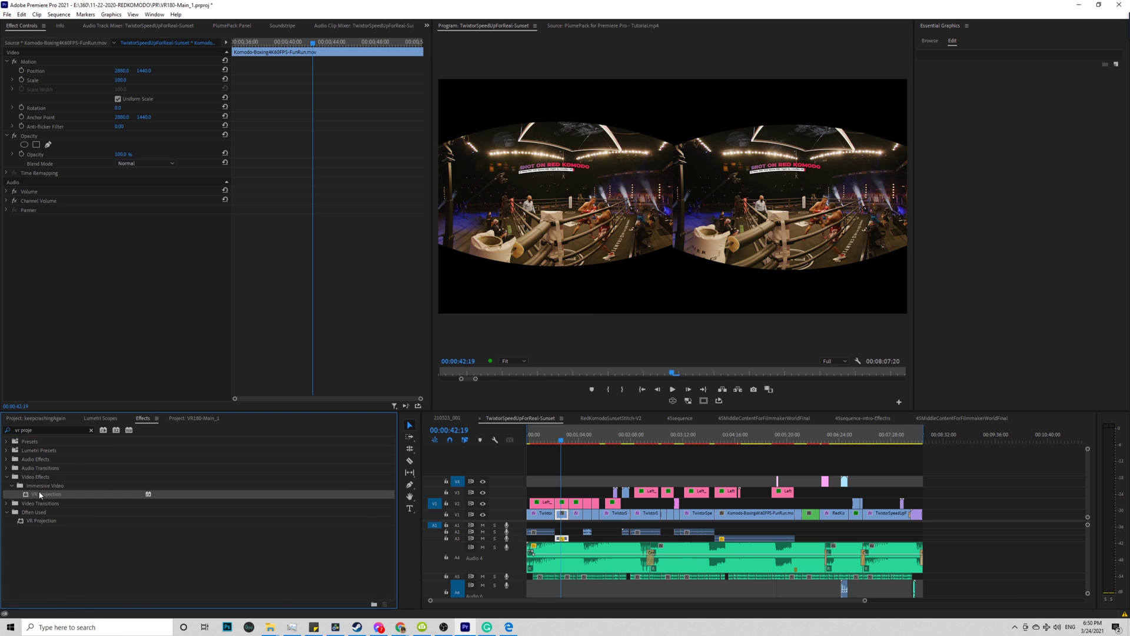
pyautogui.moveTo(40, 495); pyautogui.dragTo(562, 516)
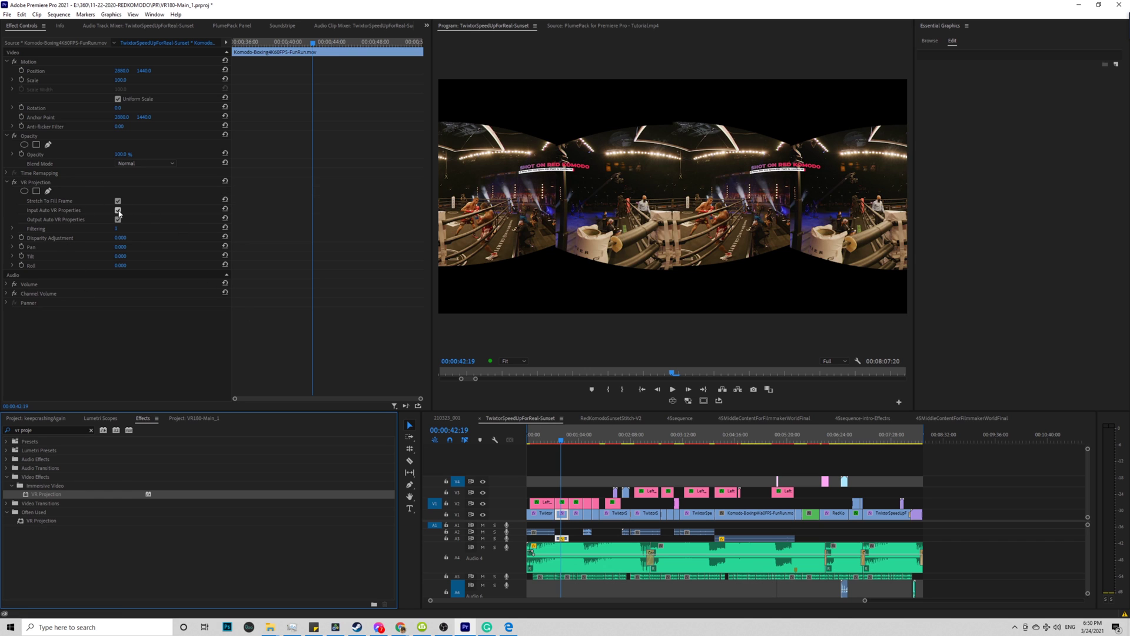
pyautogui.click(118, 210)
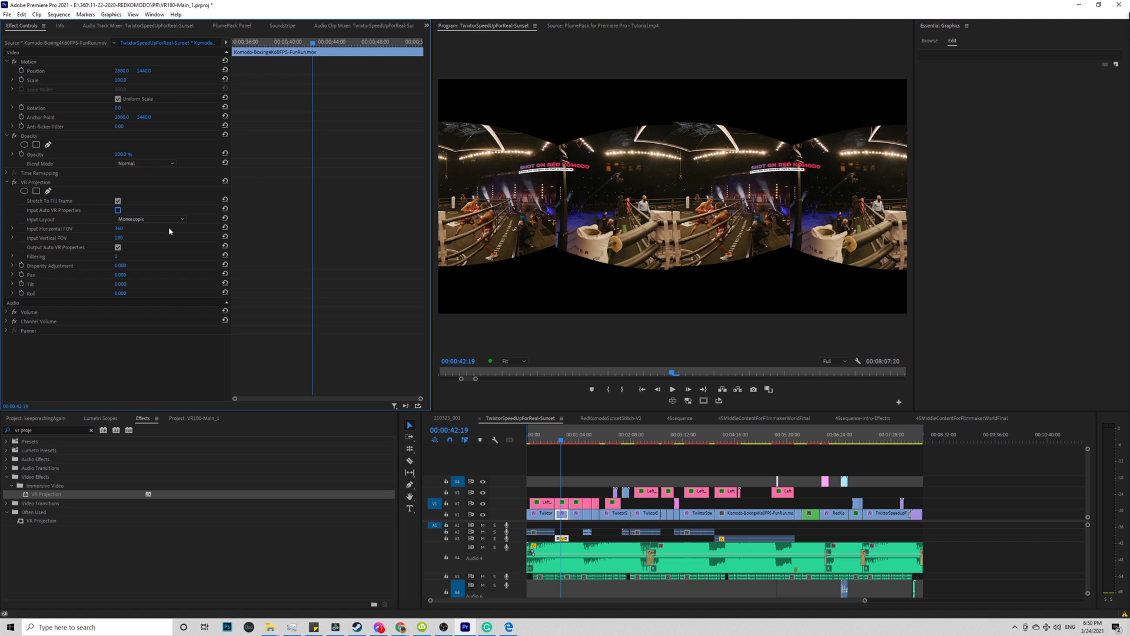
pyautogui.click(150, 219)
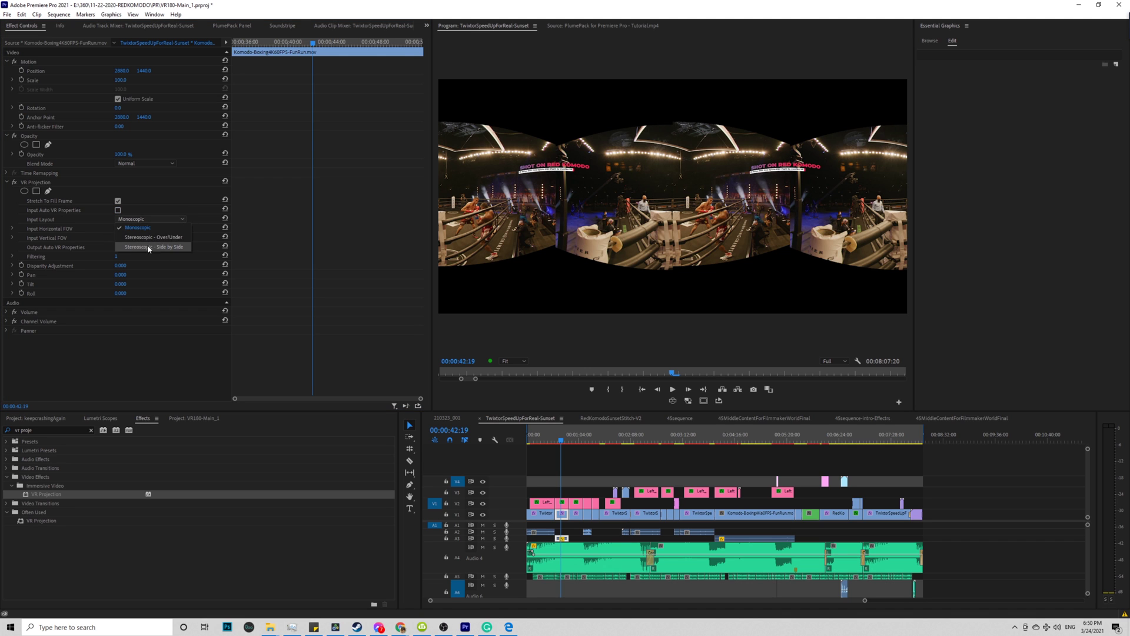
pyautogui.click(148, 248)
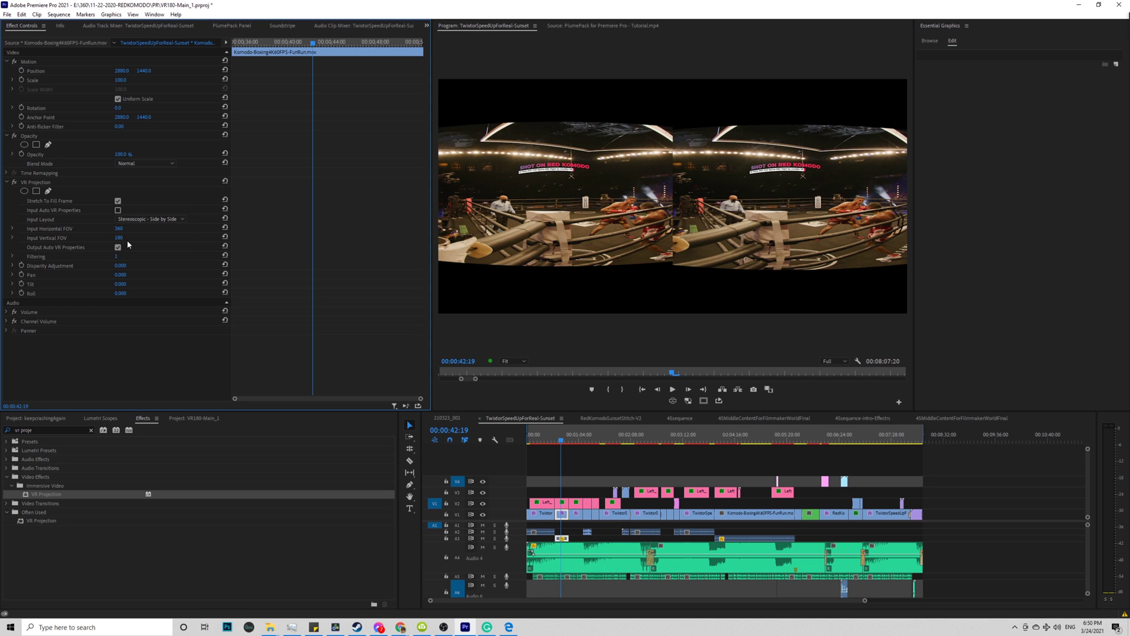
pyautogui.click(118, 247)
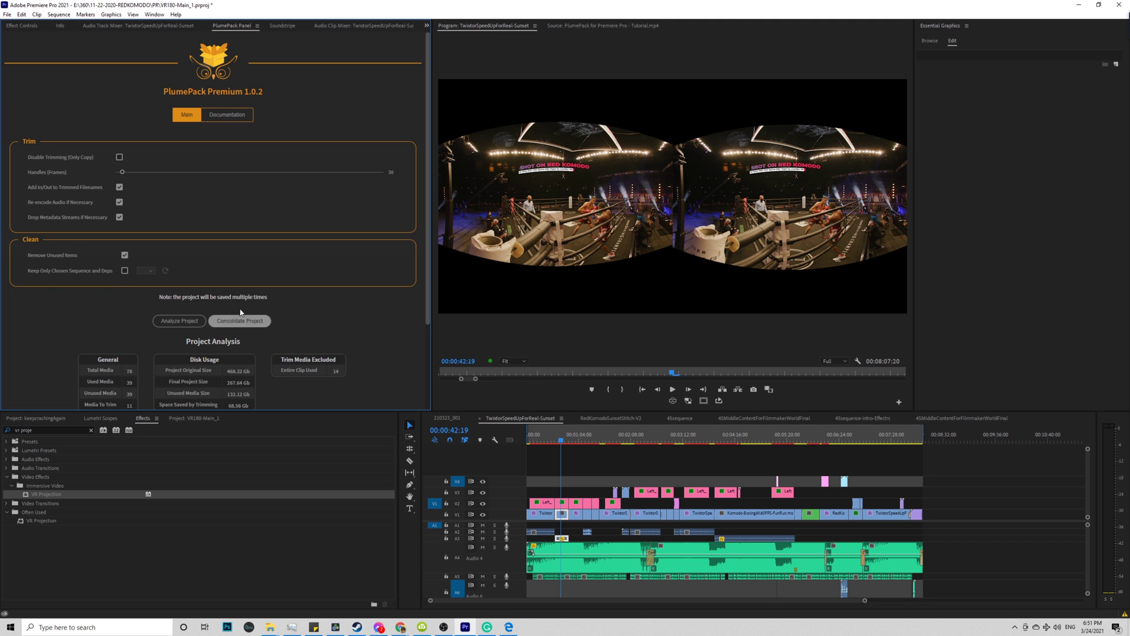
pyautogui.scroll(-2, 246, 279)
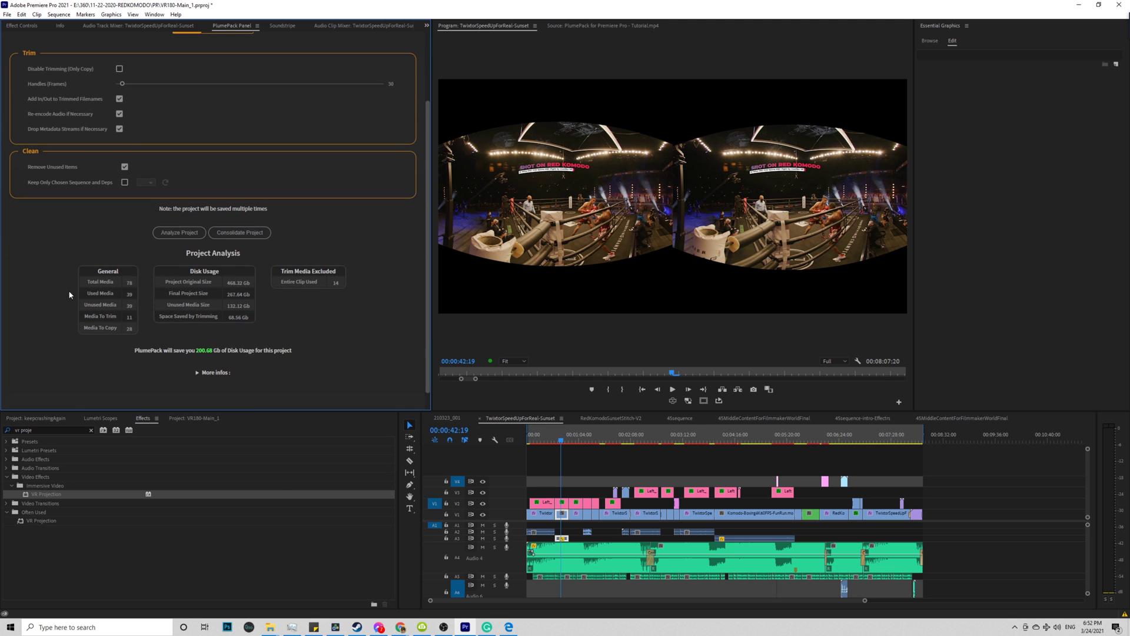
# - Rerun Analyze Project in PlumePack, reporting 11 media to trim and 200.76 GB saved
pyautogui.click(181, 232)
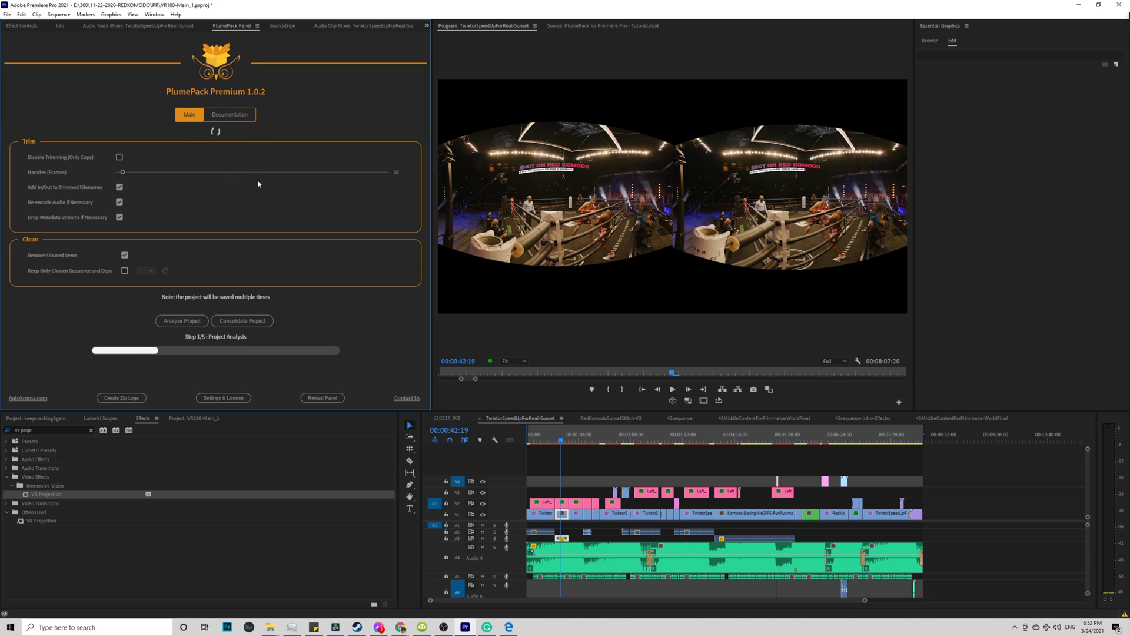
pyautogui.click(601, 437)
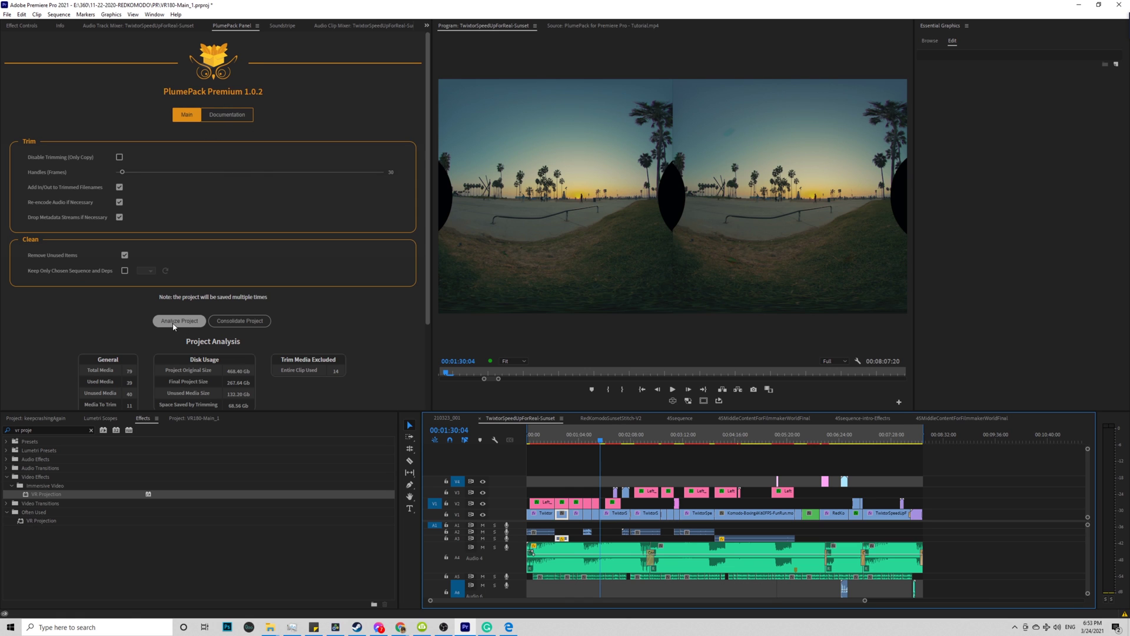
pyautogui.scroll(-1, 383, 332)
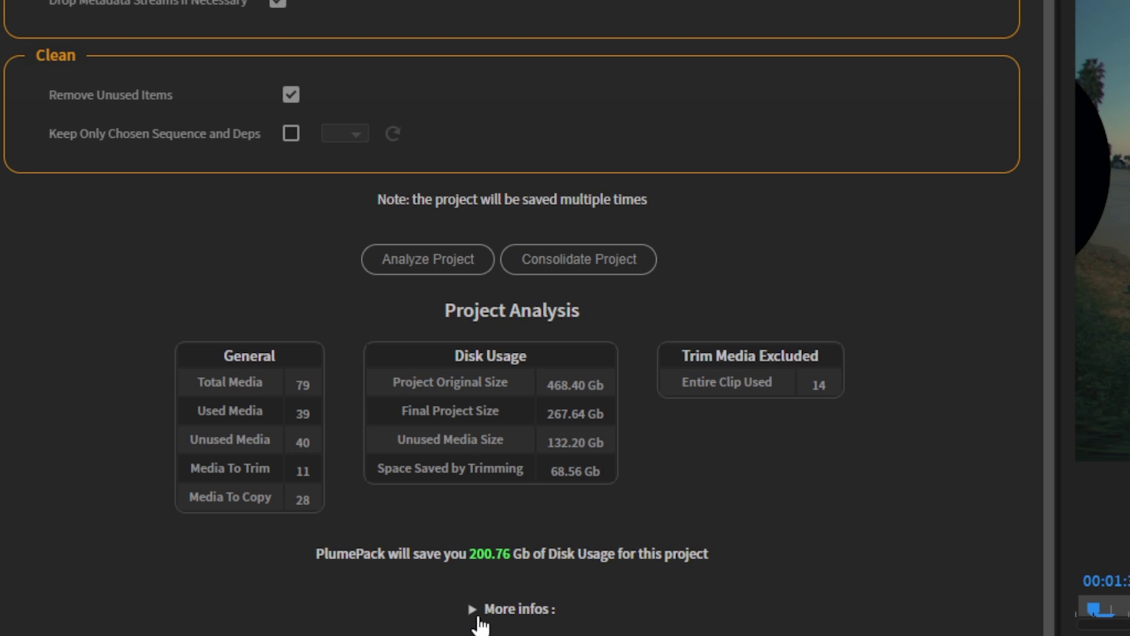
# - Expand the report's detailed file lists and highlight the trim range from frame 6058 to 12205
pyautogui.click(472, 610)
pyautogui.scroll(-4, 741, 590)
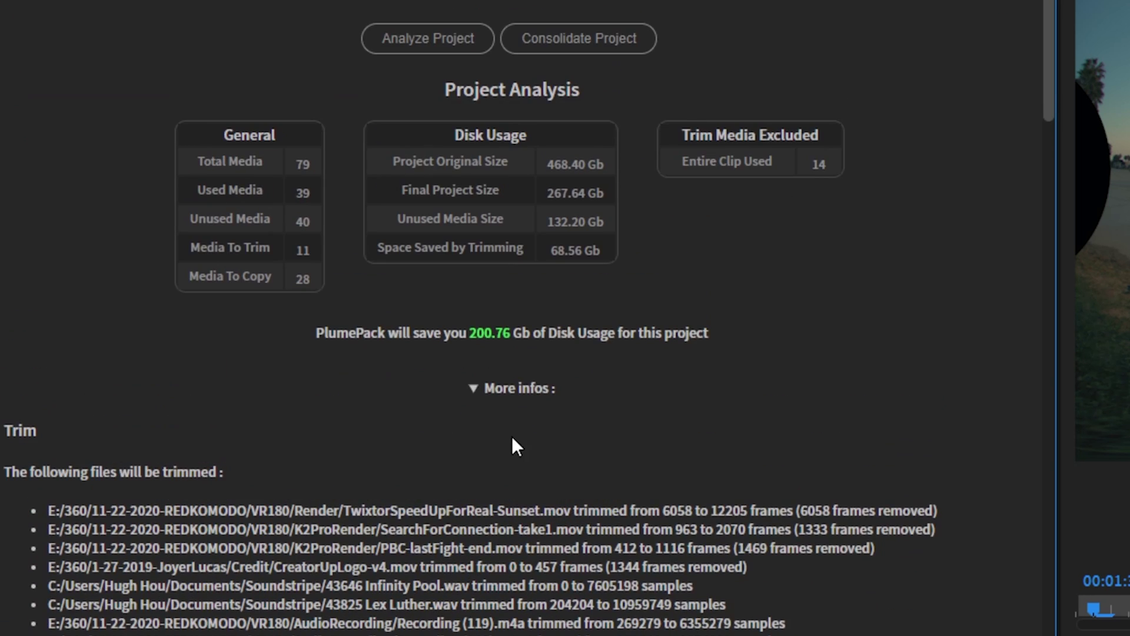
pyautogui.scroll(-3, 741, 590)
pyautogui.scroll(-3, 88, 277)
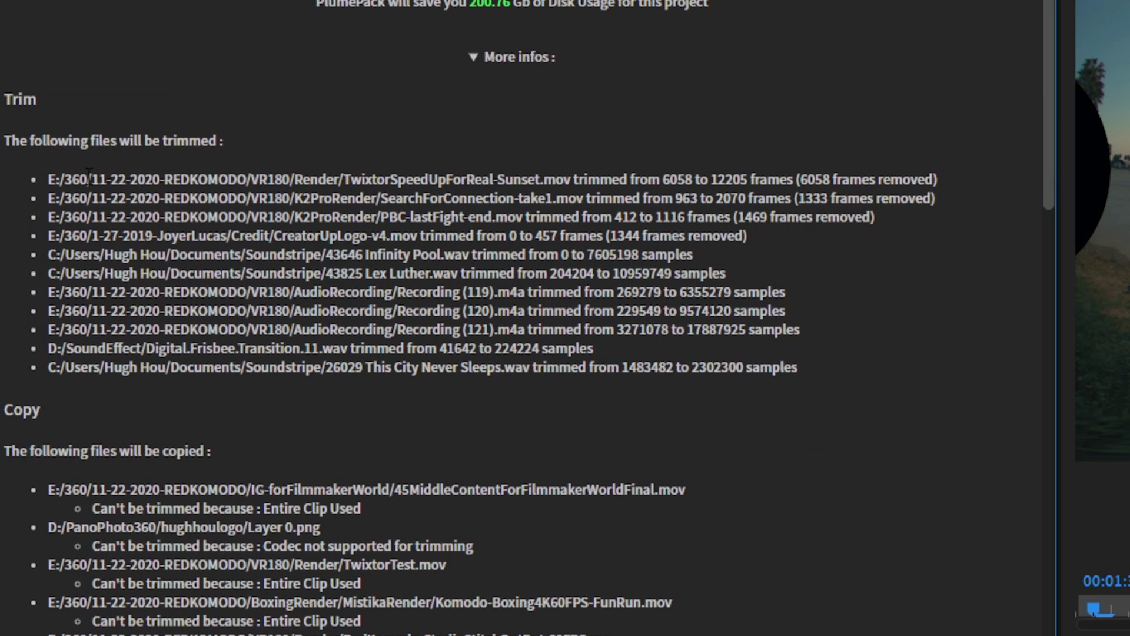
pyautogui.scroll(3, 386, 281)
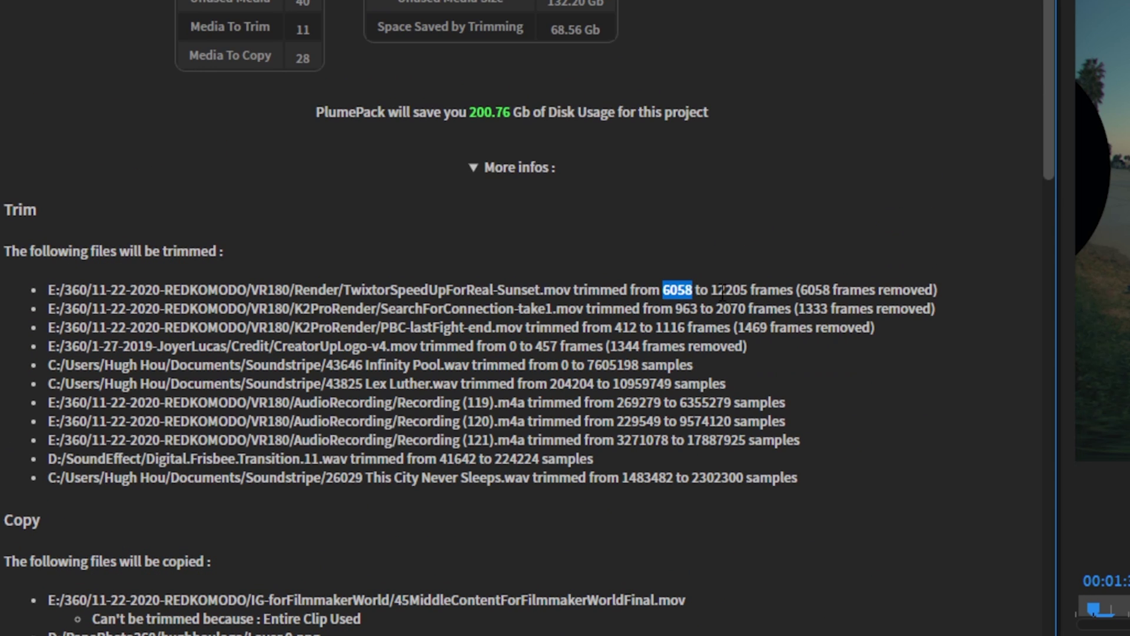
pyautogui.moveTo(718, 290); pyautogui.dragTo(750, 290)
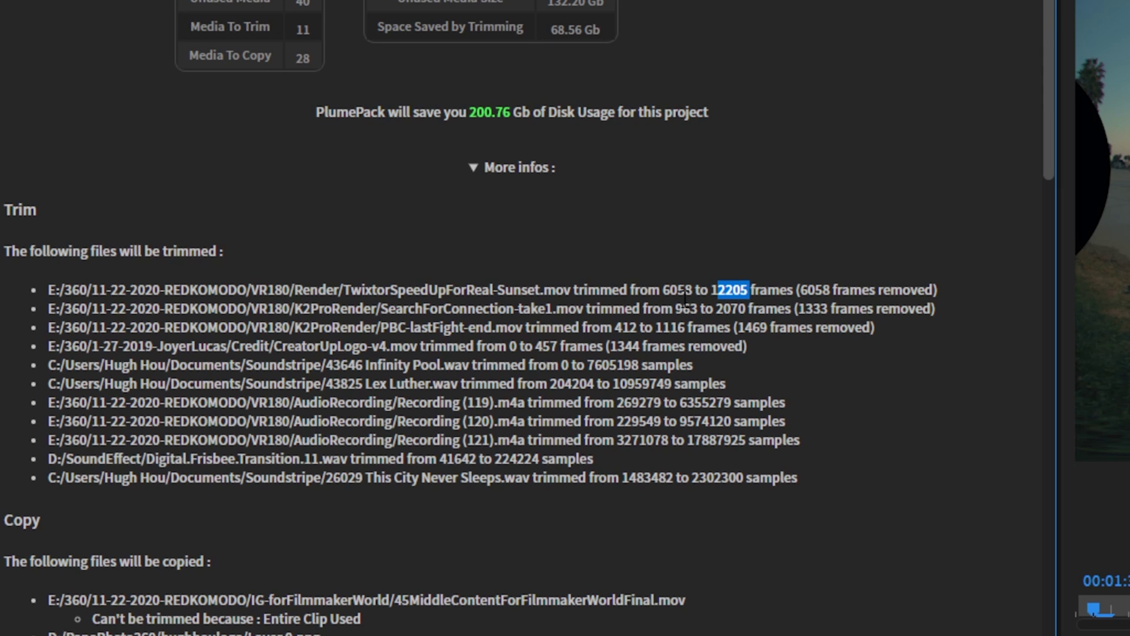
pyautogui.moveTo(664, 291); pyautogui.dragTo(689, 291)
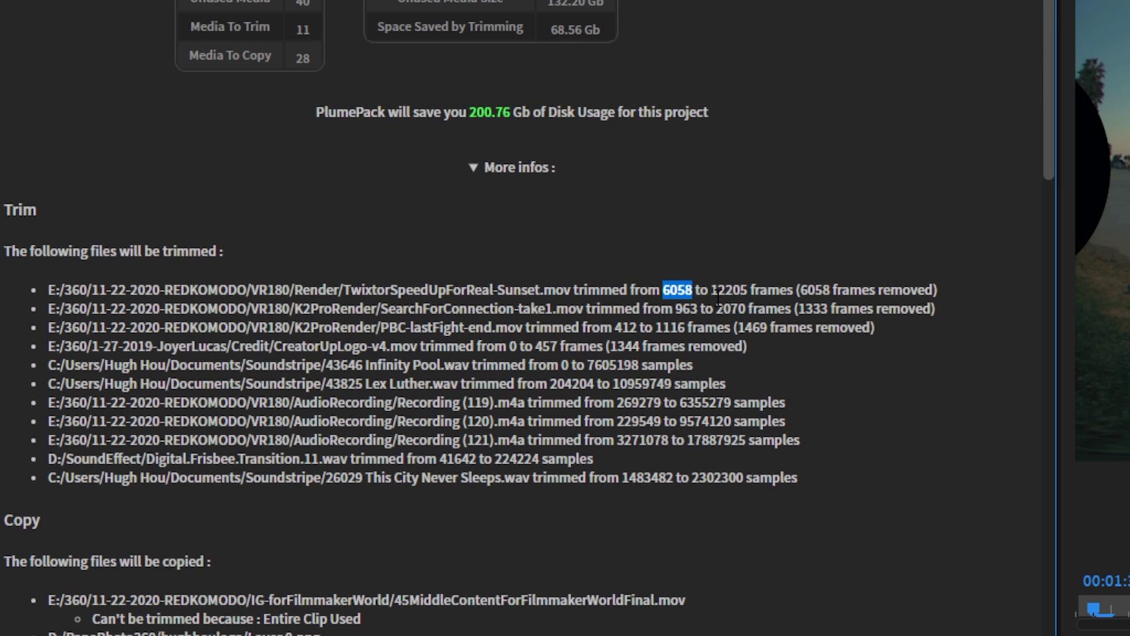
pyautogui.moveTo(711, 290); pyautogui.dragTo(730, 292)
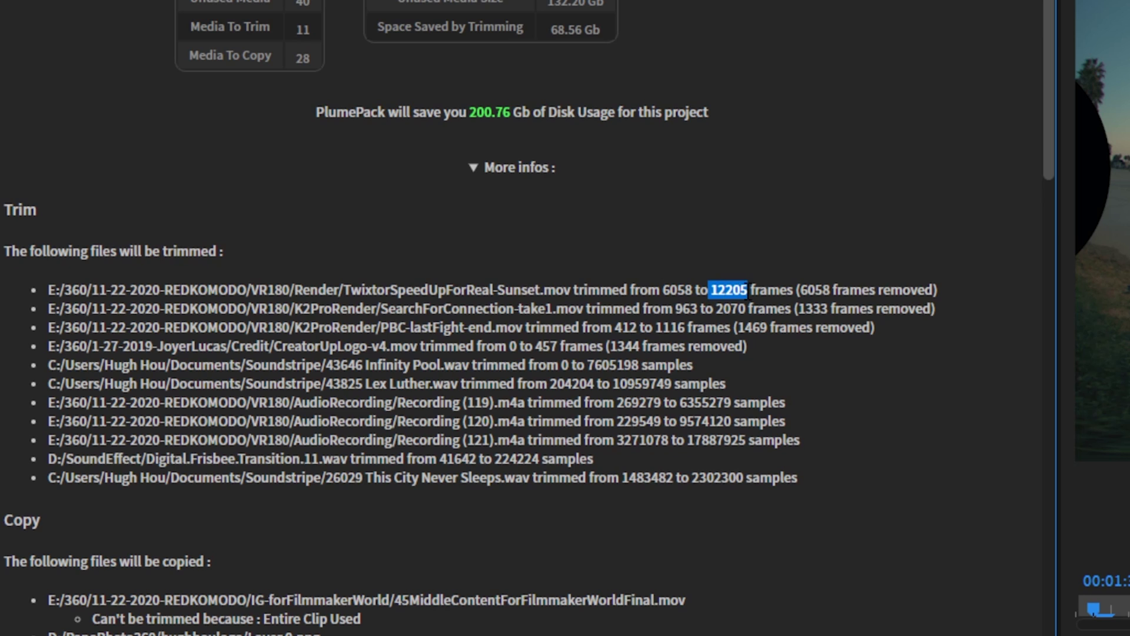
pyautogui.moveTo(665, 289); pyautogui.dragTo(733, 291)
pyautogui.moveTo(664, 290); pyautogui.dragTo(747, 290)
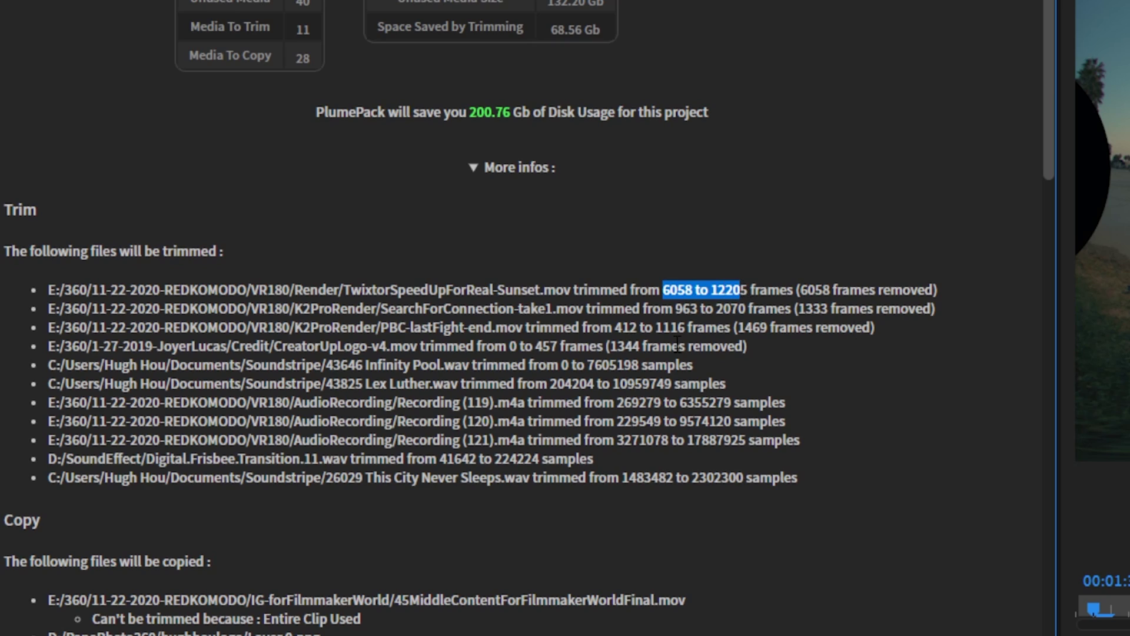
pyautogui.scroll(-5, 680, 341)
pyautogui.scroll(-5, 681, 336)
pyautogui.scroll(-5, 683, 333)
pyautogui.scroll(-5, 530, 309)
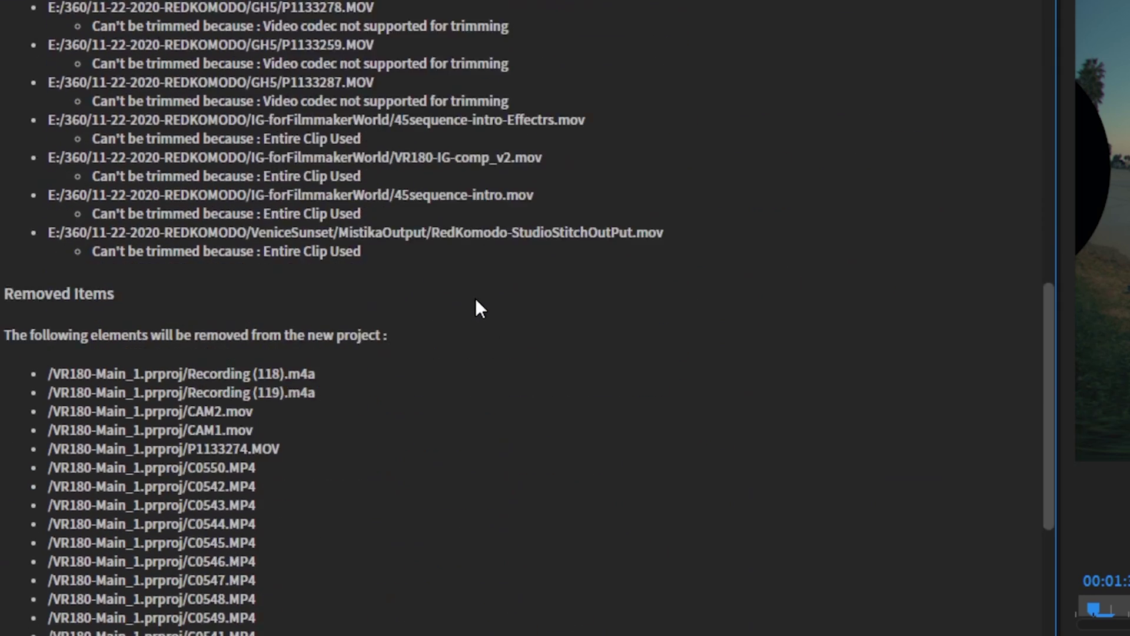
pyautogui.scroll(-5, 475, 298)
pyautogui.scroll(5, 546, 328)
pyautogui.scroll(10, 572, 341)
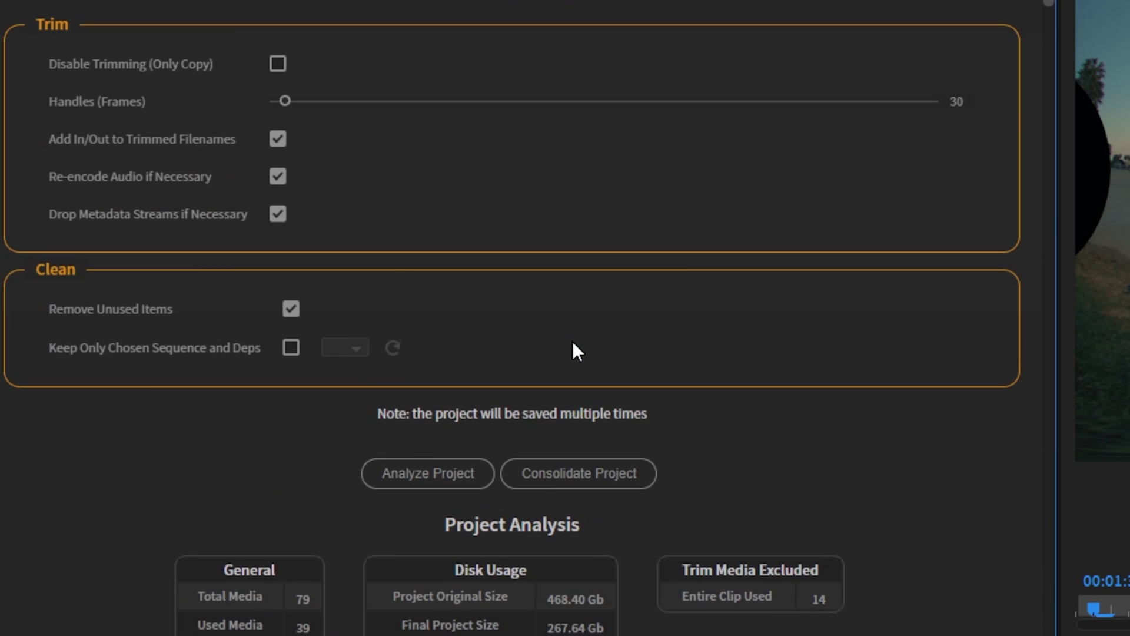
pyautogui.scroll(-4, 573, 341)
pyautogui.scroll(2, 770, 409)
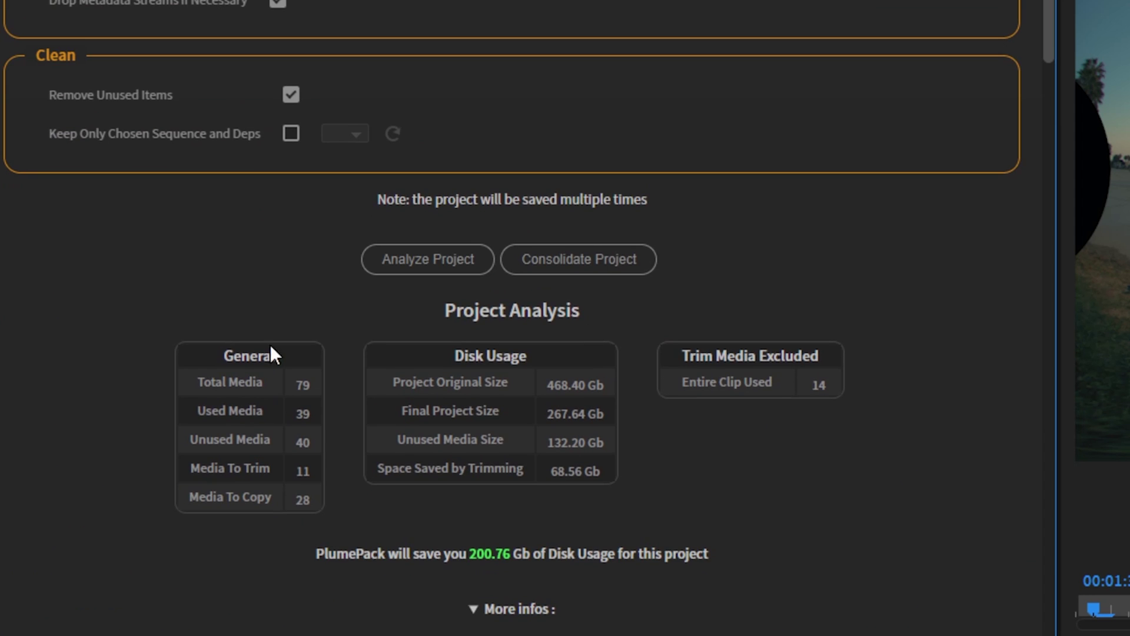